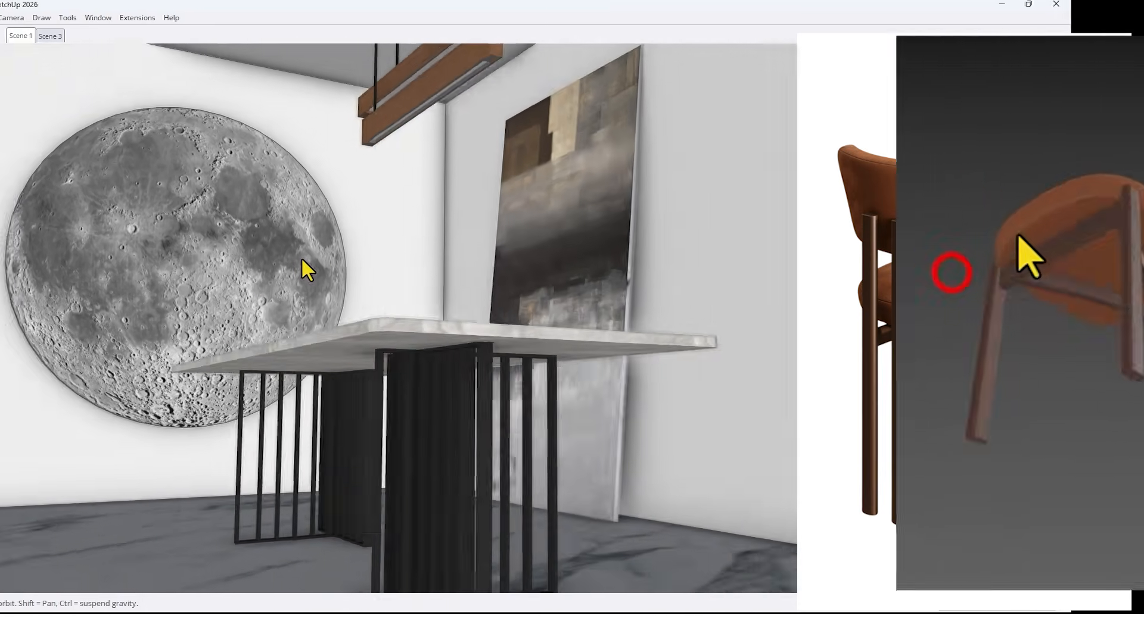
mouse_move(301, 256)
middle_mouse_down()
mouse_move(249, 299)
mouse_move(315, 327)
mouse_move(404, 309)
middle_mouse_up()
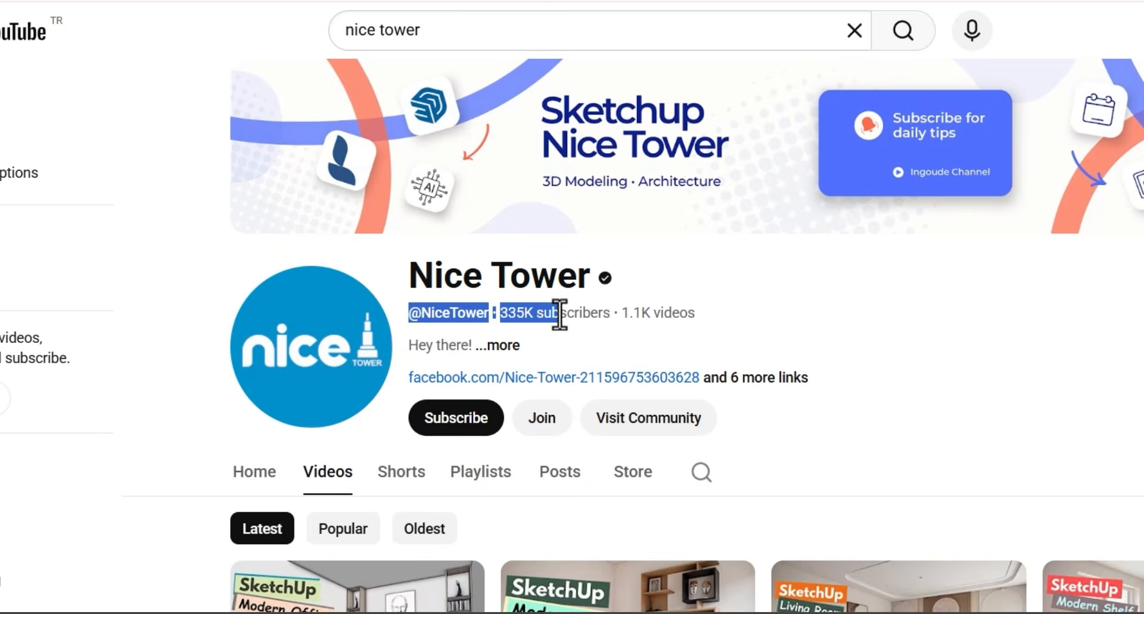
left_click(536, 424)
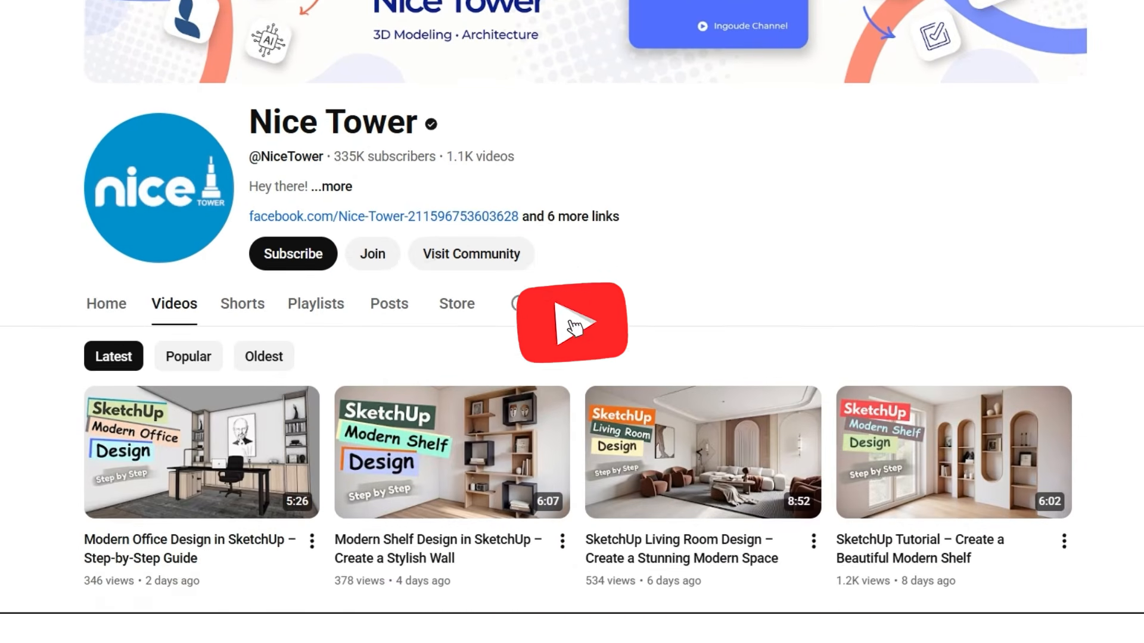
scroll(570, 322, "down", 4)
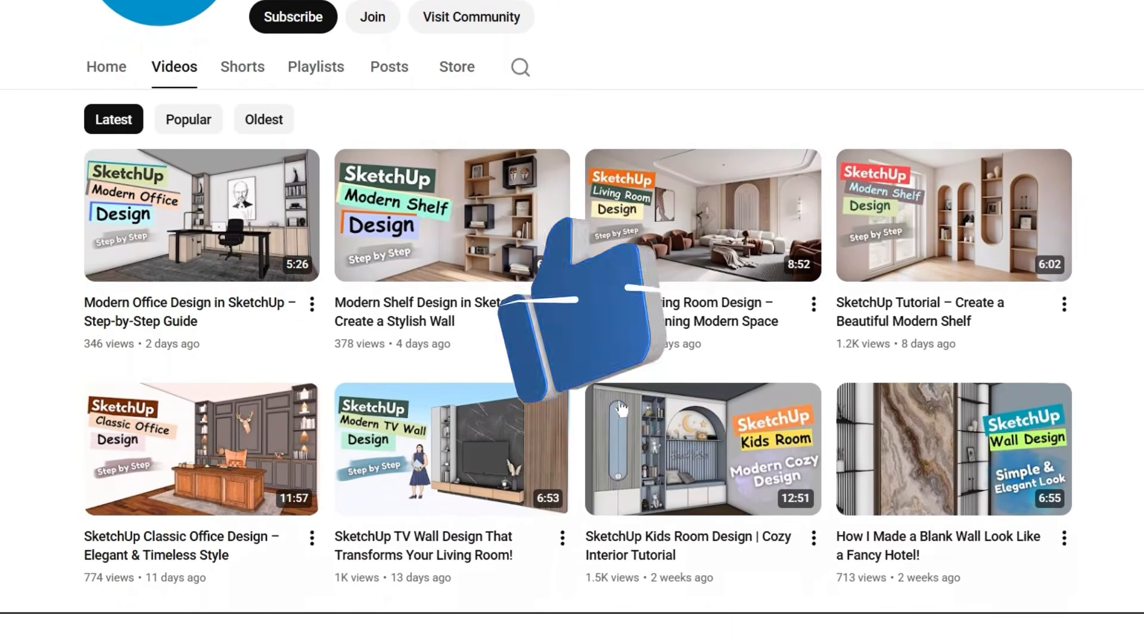
scroll(620, 408, "down", 5)
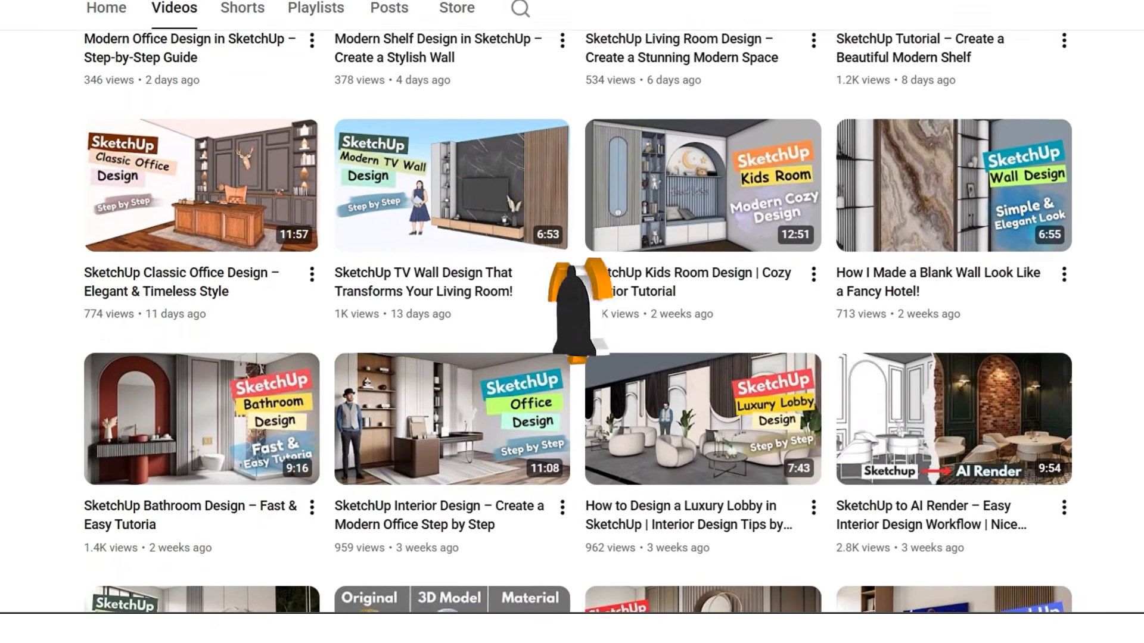
scroll(572, 322, "down", 4)
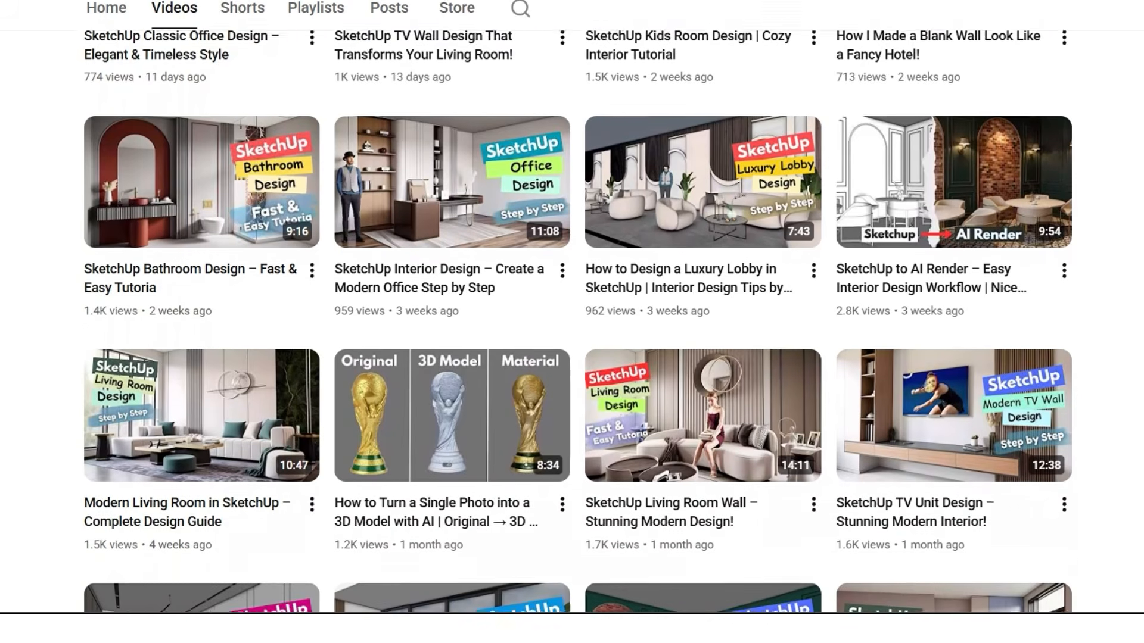
scroll(572, 321, "down", 6)
scroll(572, 322, "down", 3)
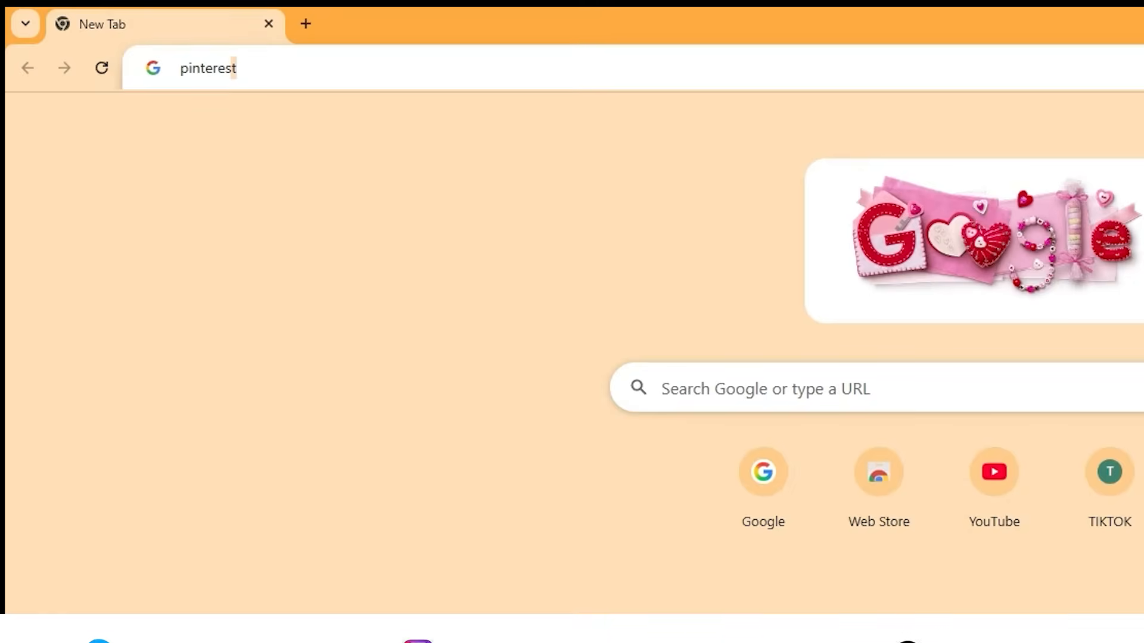
Open the Pinterest website from a web search and search it for "armchair".
key("Return")
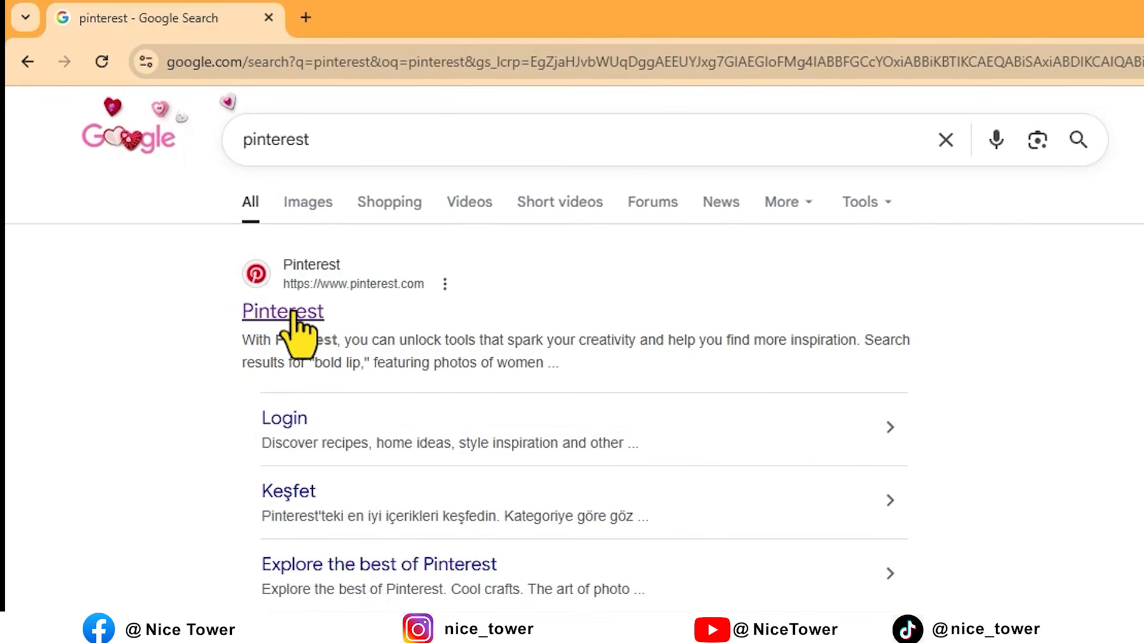
left_click(288, 311)
left_click(424, 130)
type("armchair")
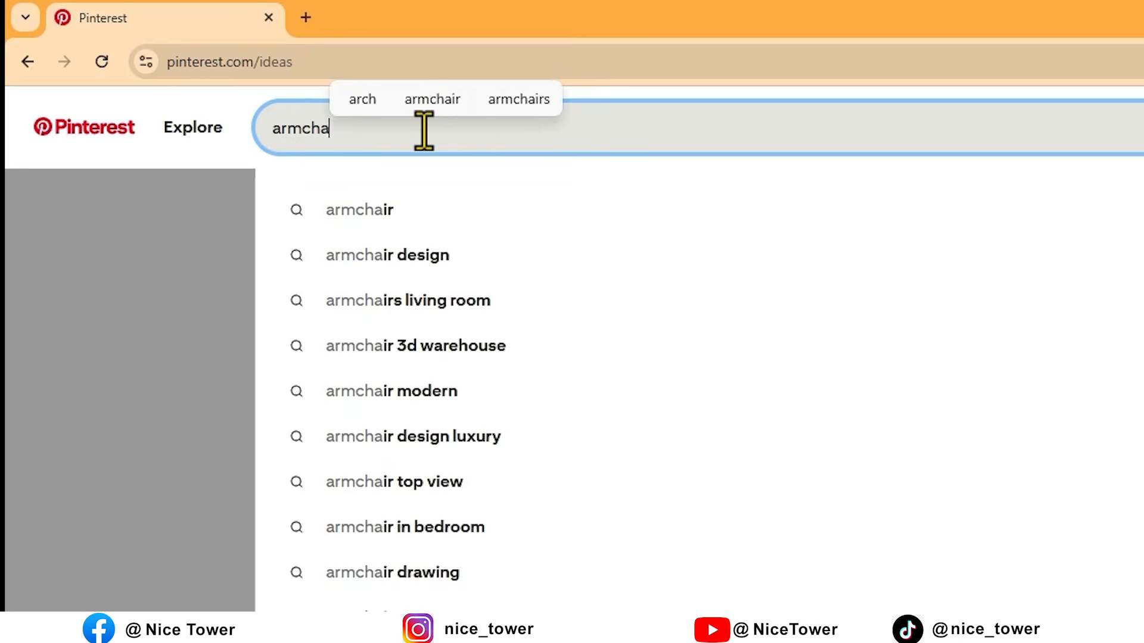
key("Return")
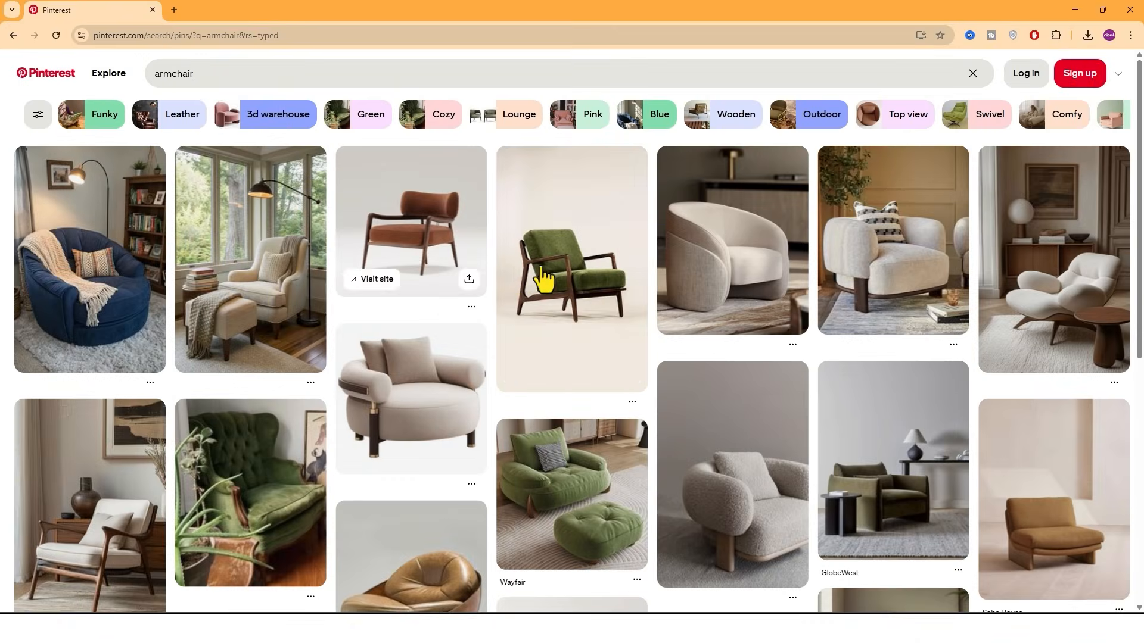
Find the Bay Metal pin of the brown leather chair with dark legs and save its image.
scroll(544, 280, "down", 10)
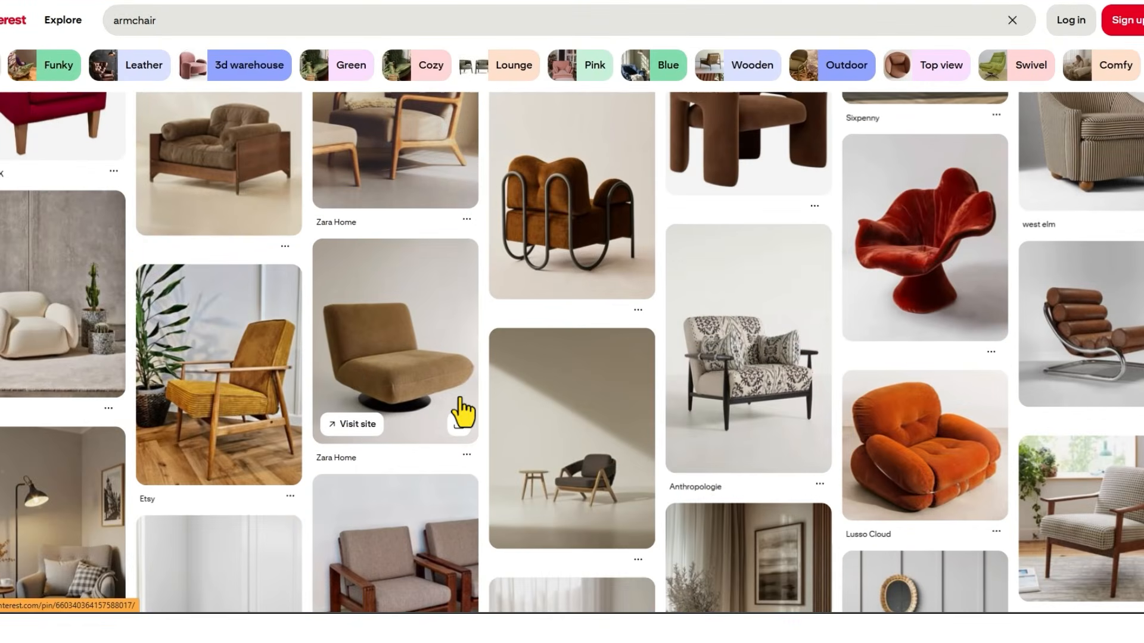
scroll(462, 412, "down", 5)
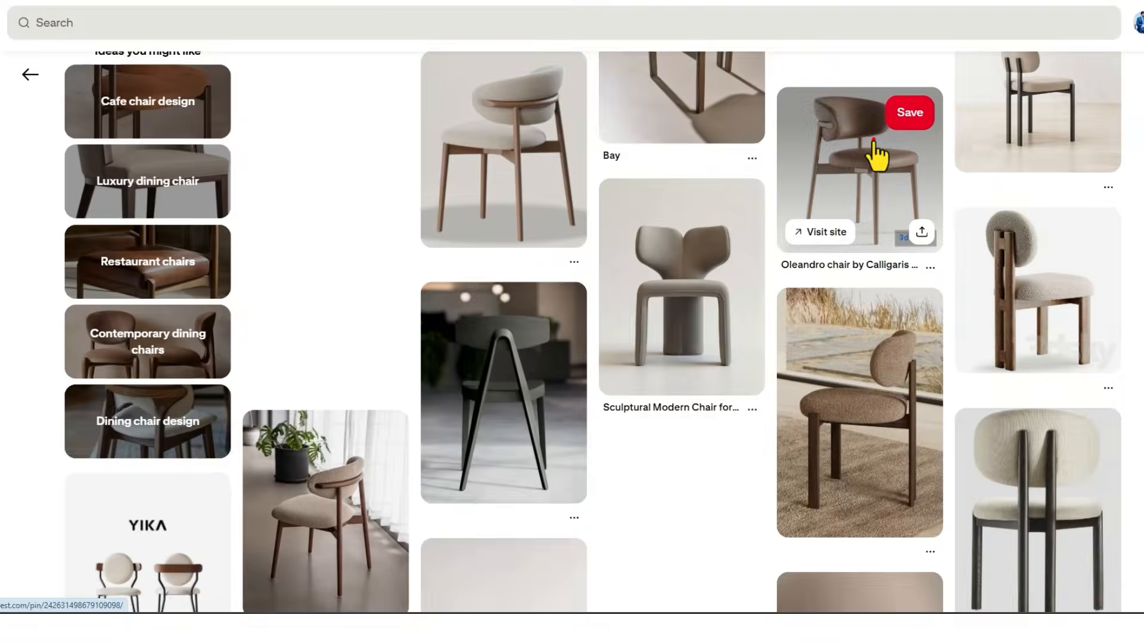
left_click(881, 158)
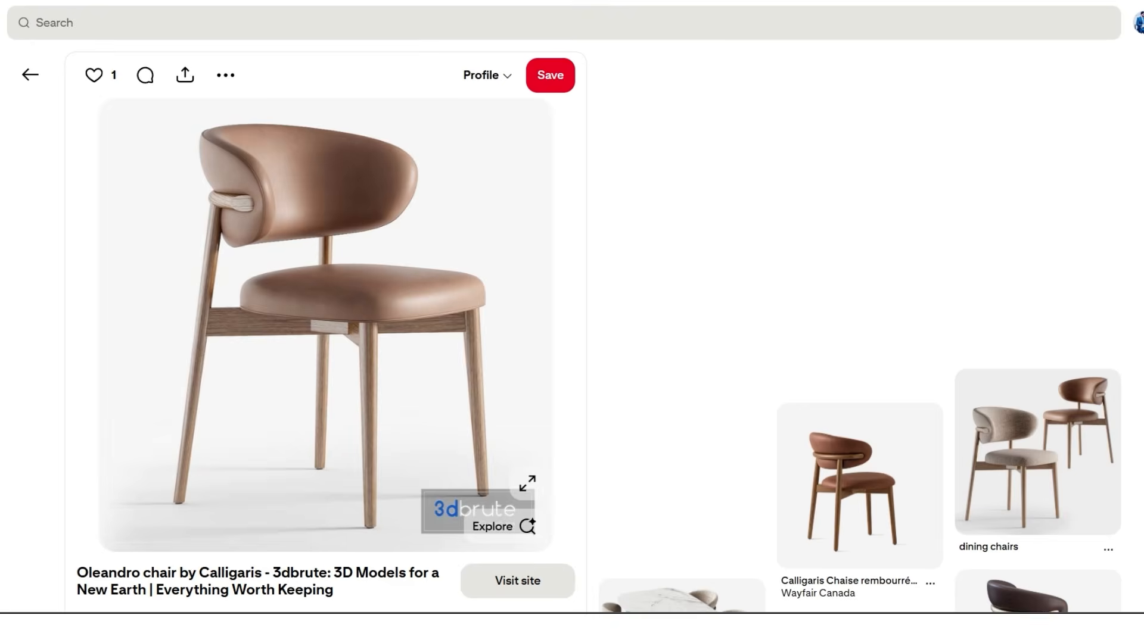
left_click(29, 75)
scroll(334, 230, "up", 10)
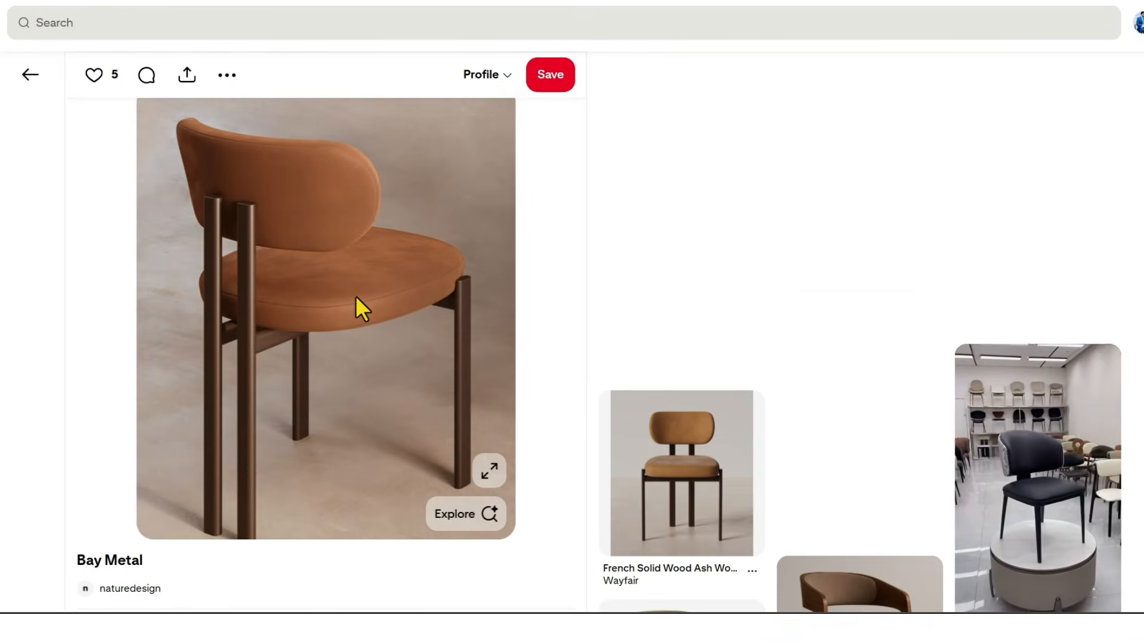
right_click(325, 262)
left_click(386, 297)
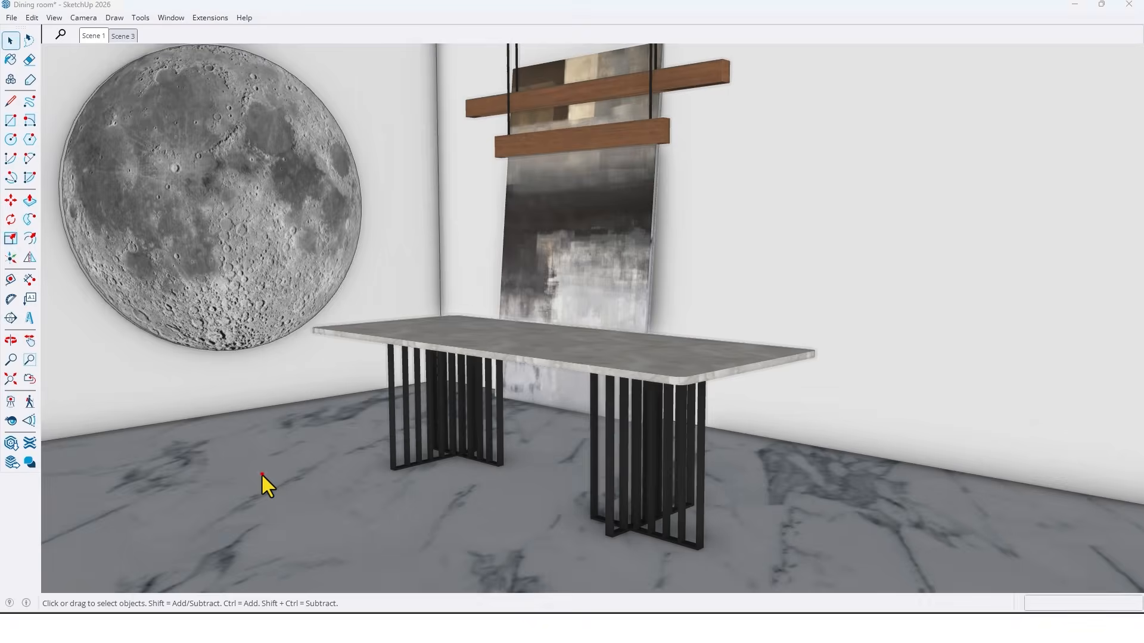
Switch to SketchUp, show the SUAPP AI toolbar and open AIR for SketchUp in a maximized window.
left_click(262, 474)
right_click(284, 23)
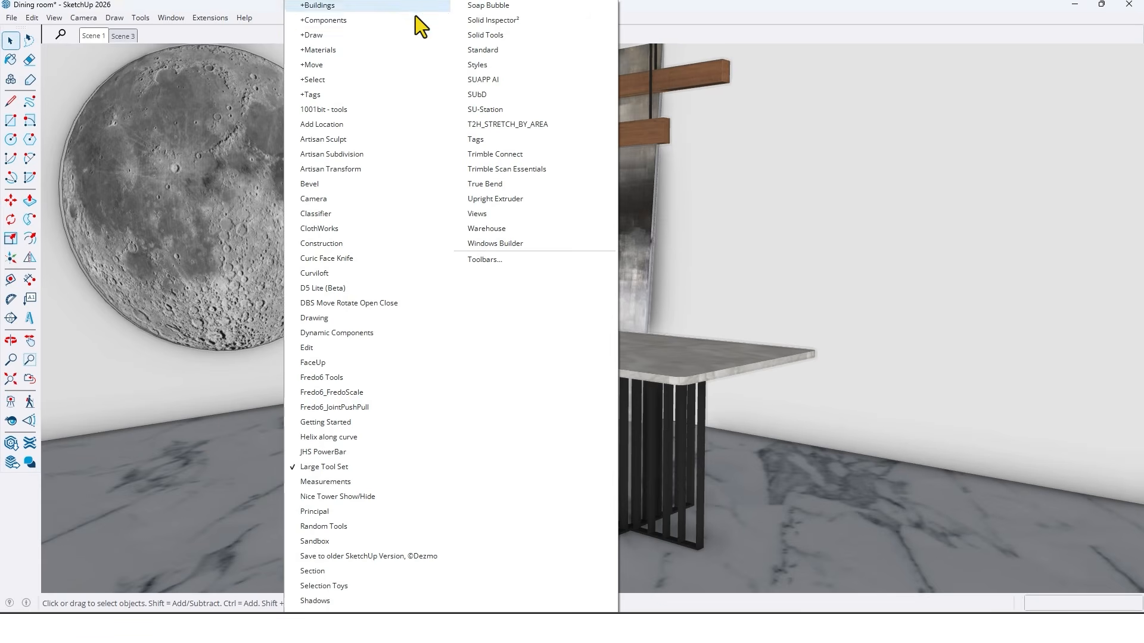
left_click(490, 79)
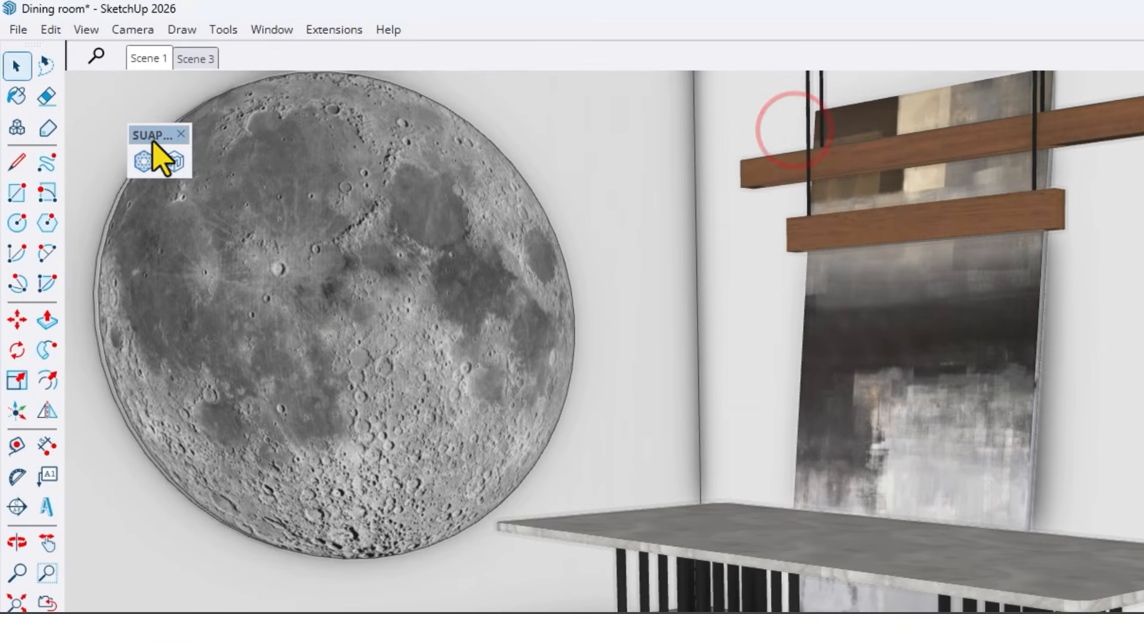
left_click(141, 131)
left_click_drag(133, 120, 130, 119)
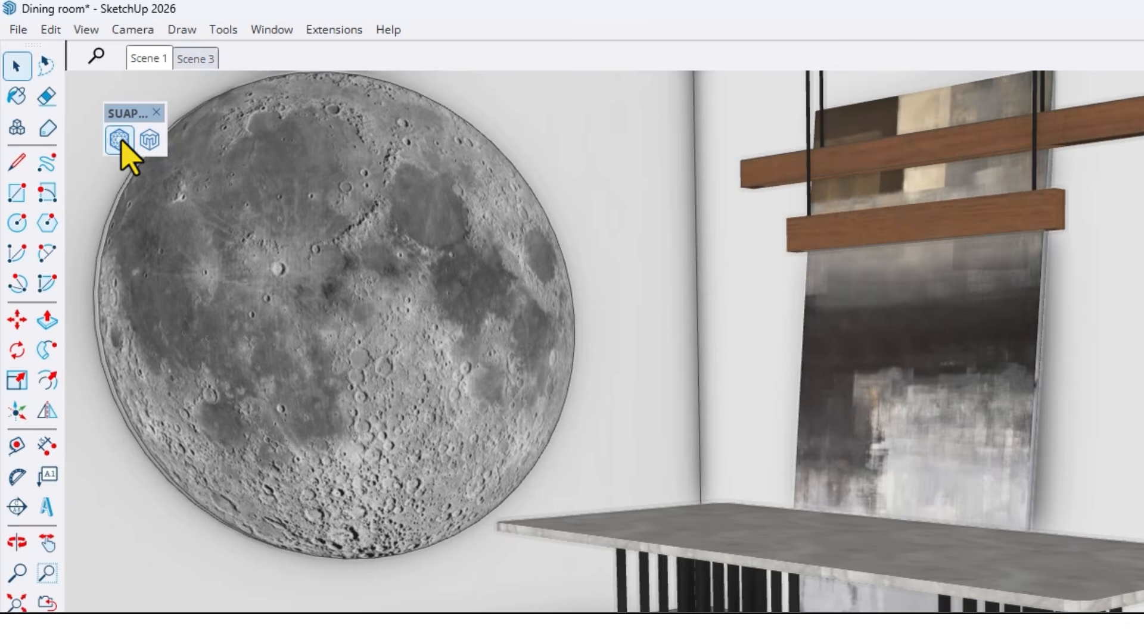
left_click(119, 140)
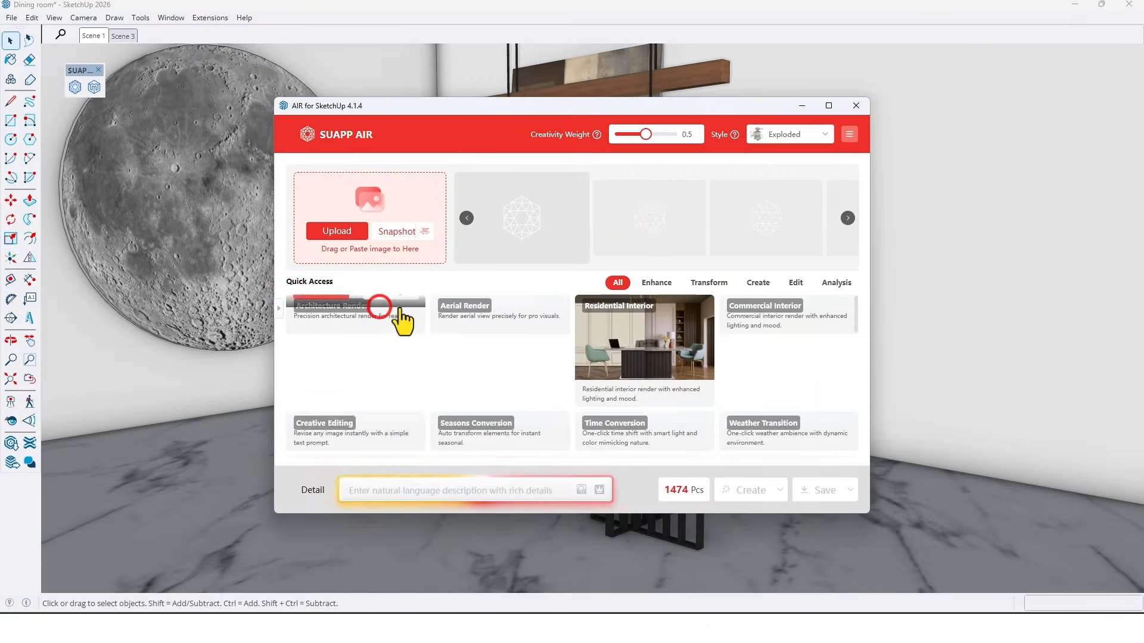
left_click(828, 106)
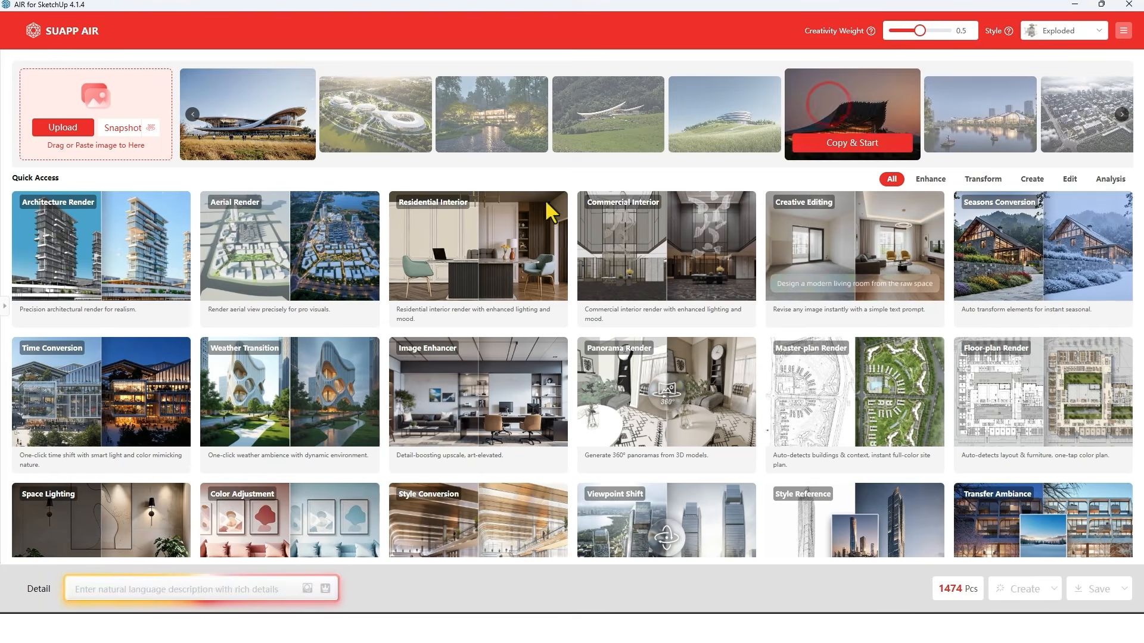
Look through the AI tools offered in the Quick Access gallery, down to the analysis tools.
scroll(384, 402, "down", 2)
scroll(385, 402, "down", 3)
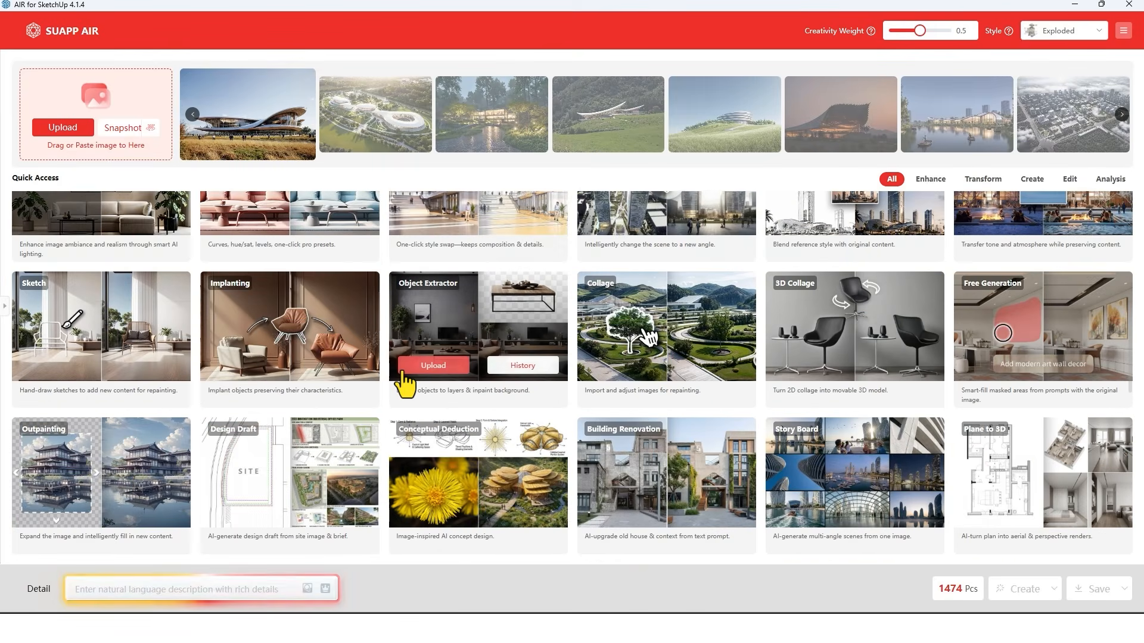
scroll(396, 401, "down", 4)
scroll(405, 386, "down", 5)
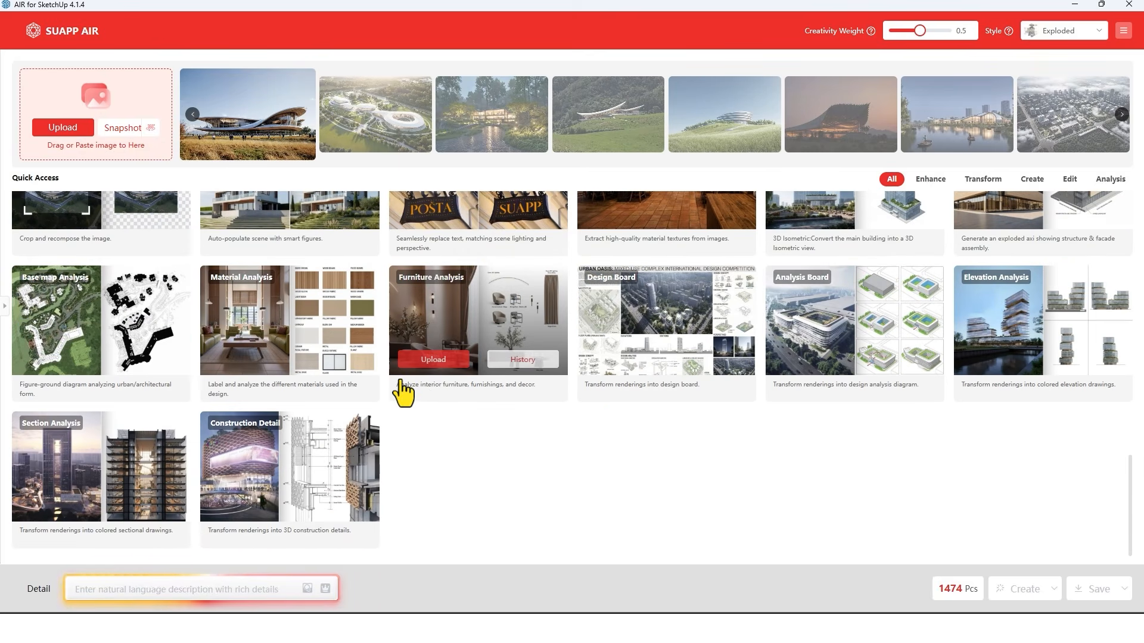
scroll(566, 413, "up", 2)
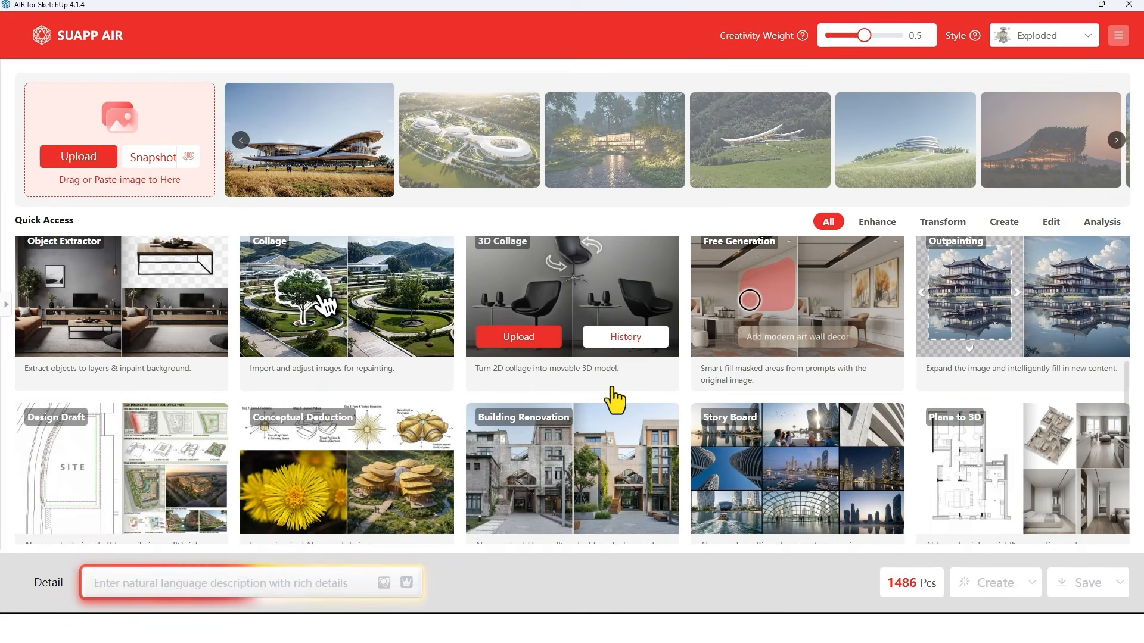
scroll(614, 400, "down", 5)
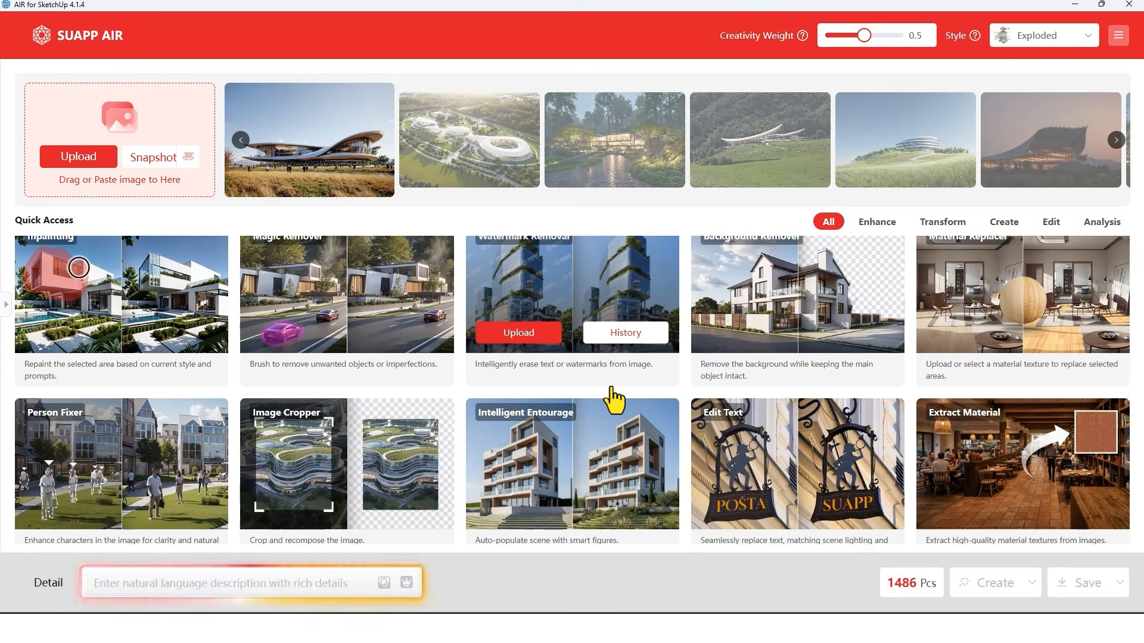
scroll(614, 400, "down", 5)
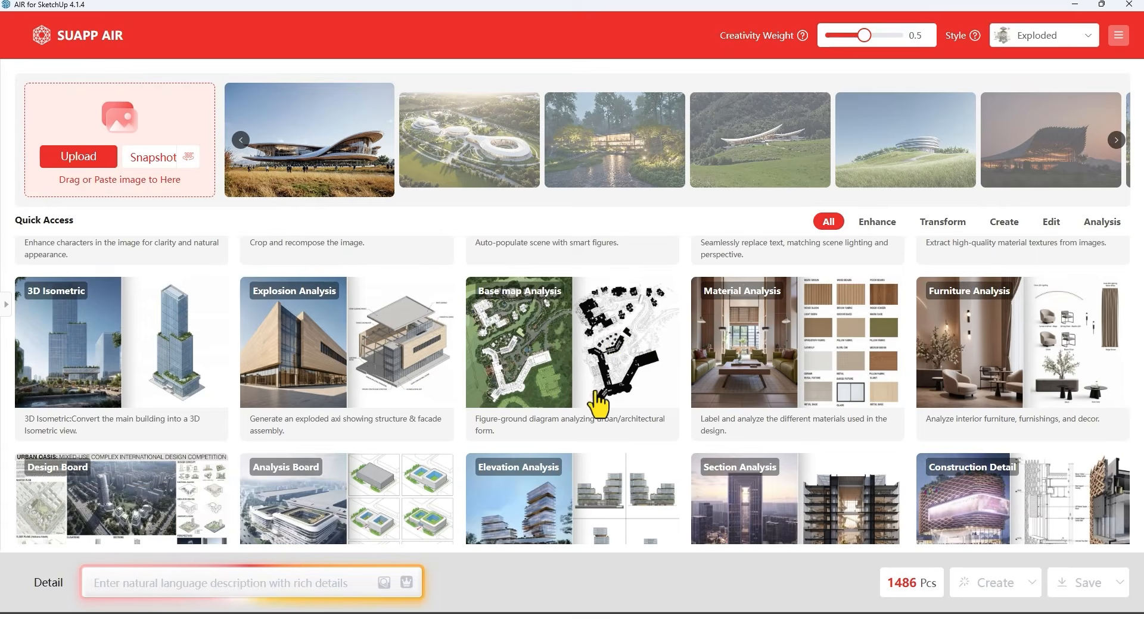
Generate an Explosion Analysis from the chair image 10.jpg and compare the result with the original photo.
mouse_move(288, 322)
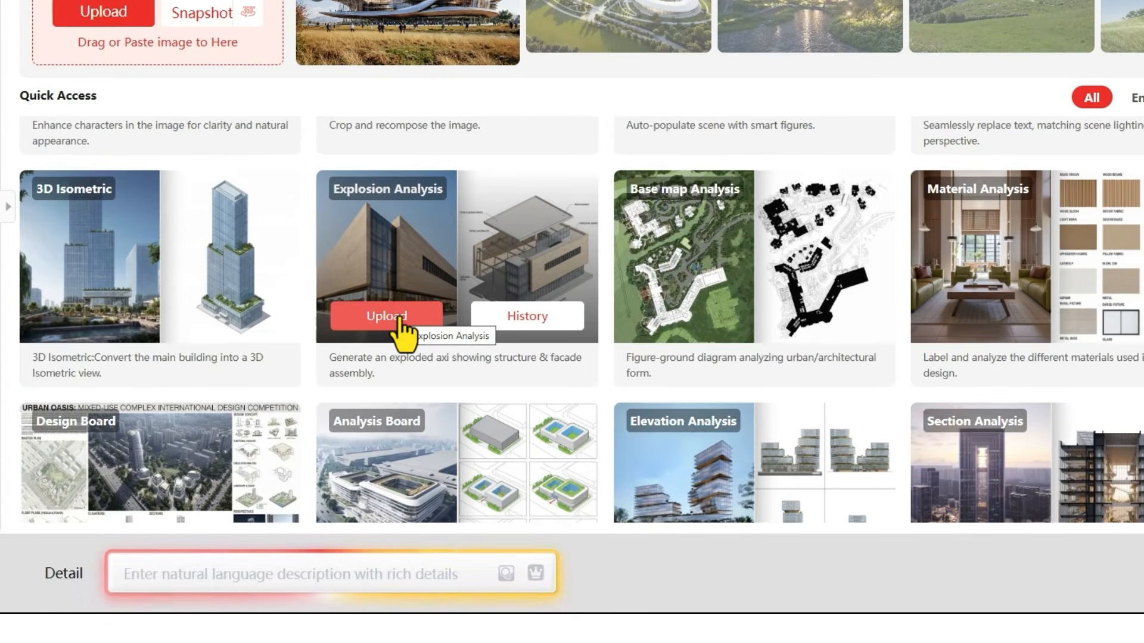
left_click(398, 318)
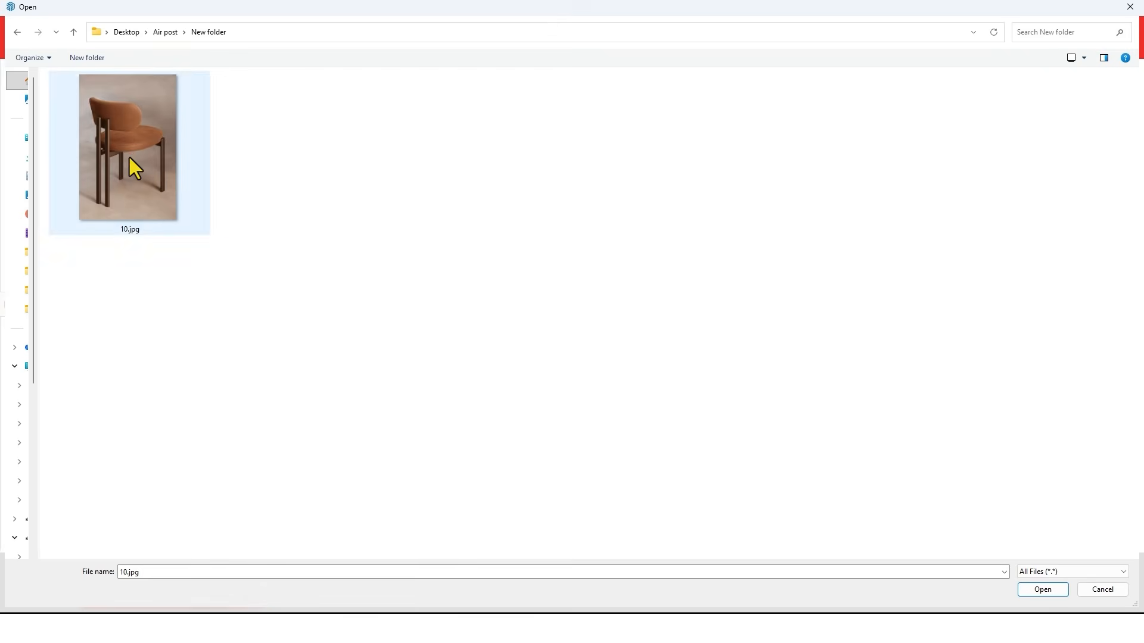
left_click(129, 155)
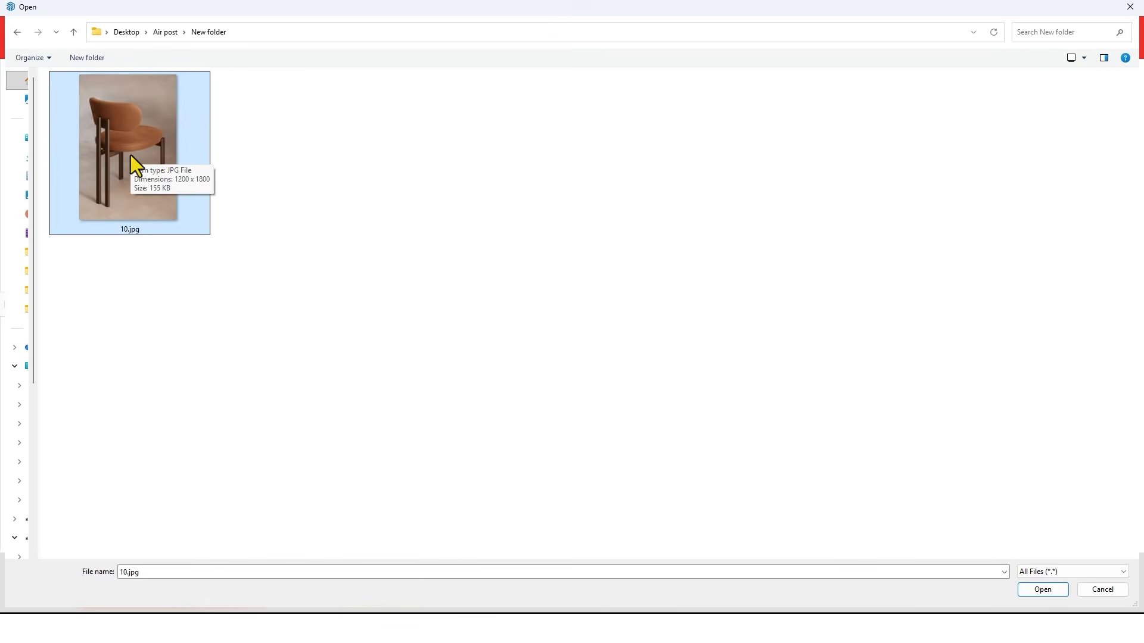
left_click(1032, 593)
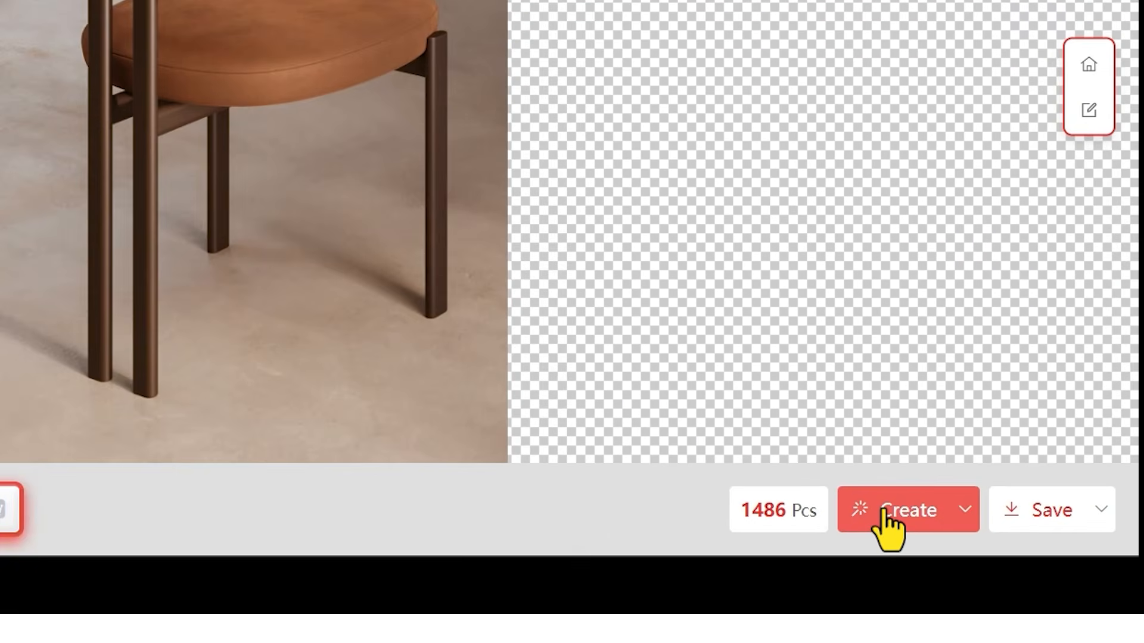
left_click(884, 512)
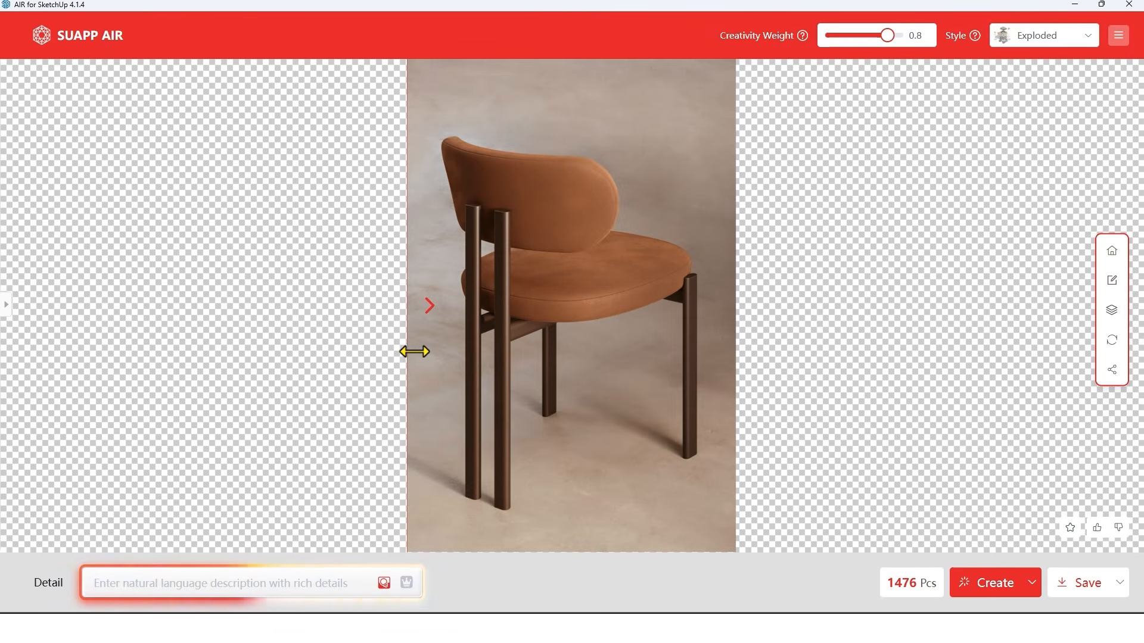
left_click_drag(411, 351, 735, 362)
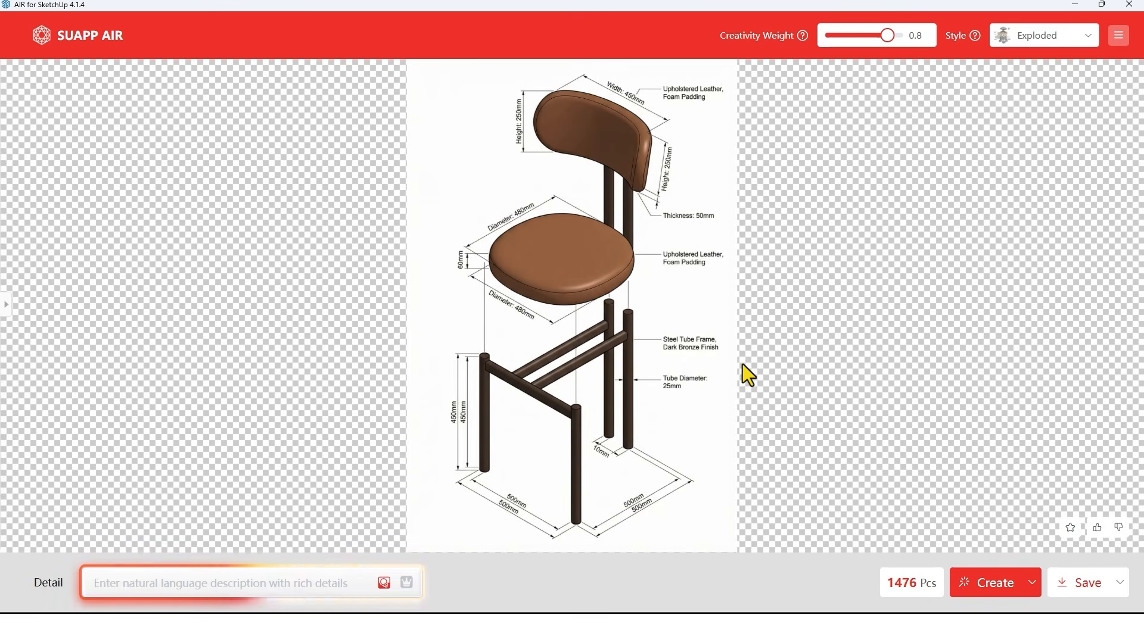
mouse_move(742, 364)
left_mouse_down()
mouse_move(427, 332)
mouse_move(761, 356)
left_mouse_up()
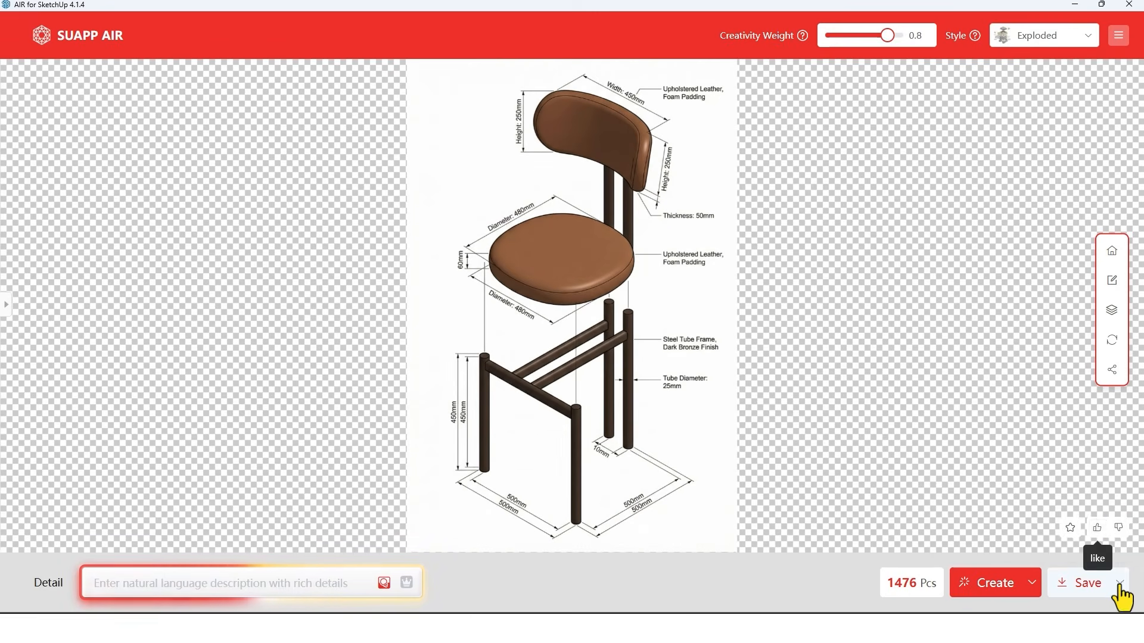
Save the generated exploded chair drawing as a PNG in UHD mode.
left_click(1121, 584)
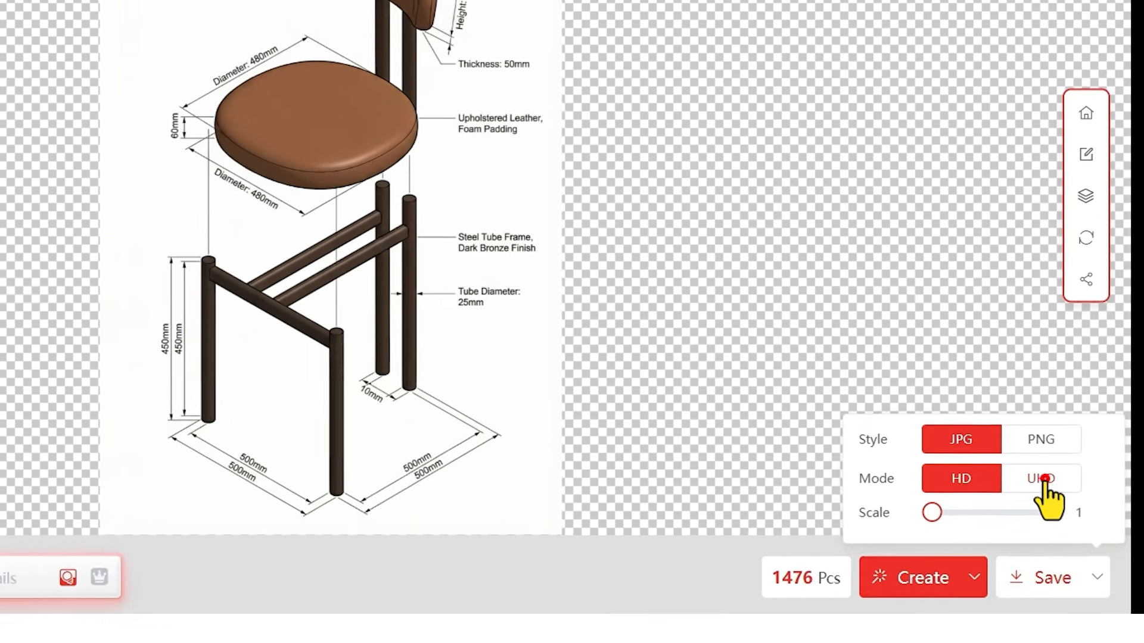
left_click(1083, 513)
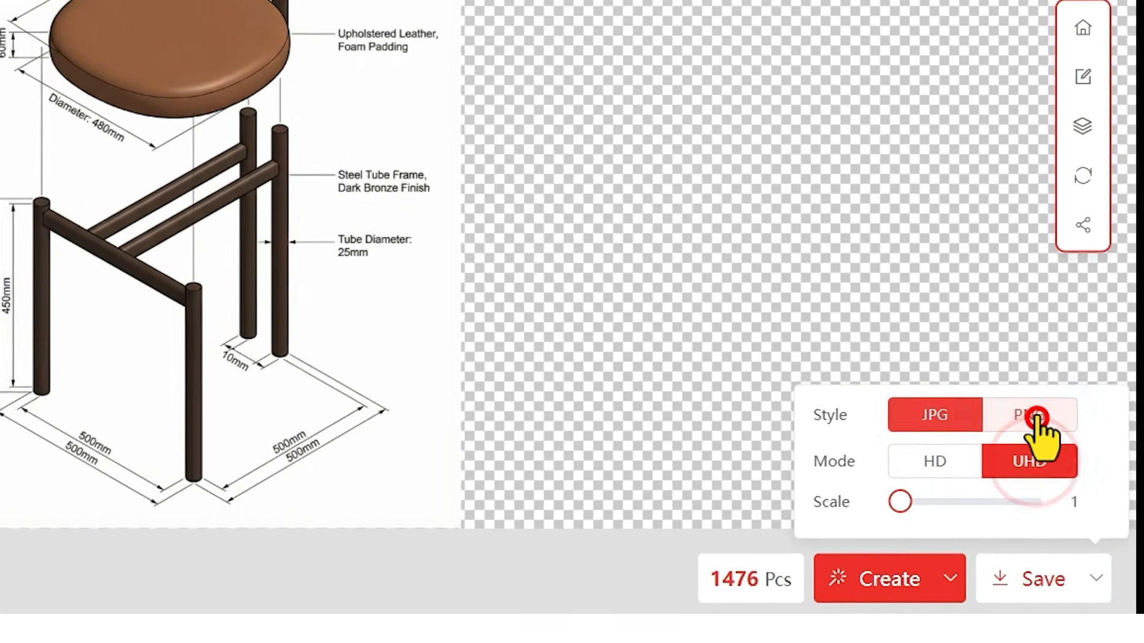
left_click(1036, 427)
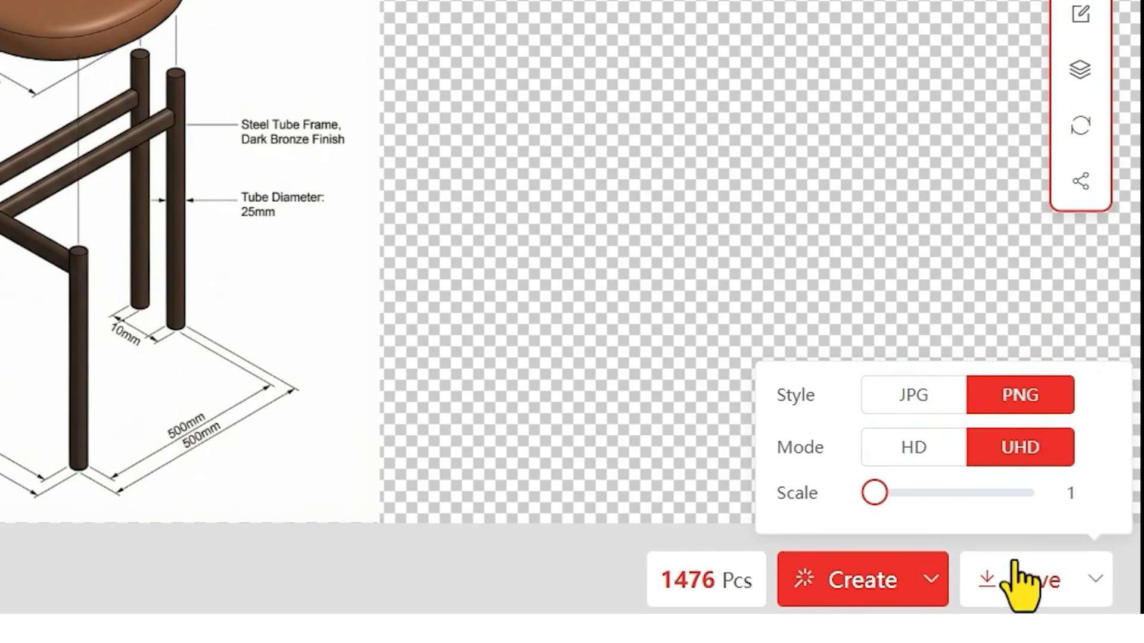
left_click(1020, 571)
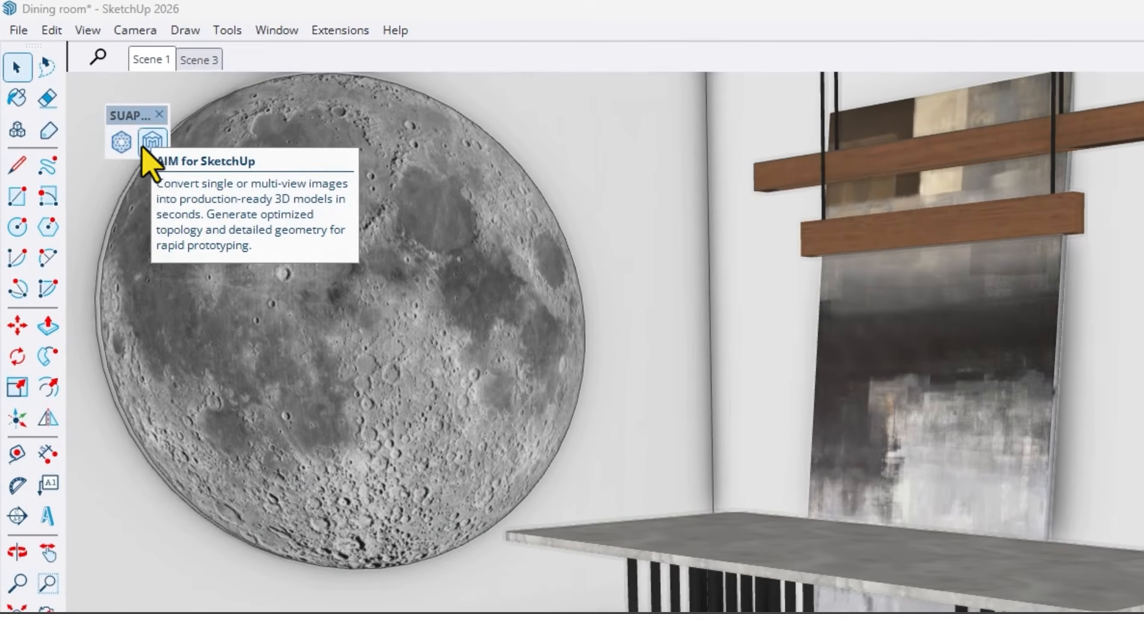
Open AIM for SketchUp and load the brown chair photo as its source image.
left_click(152, 143)
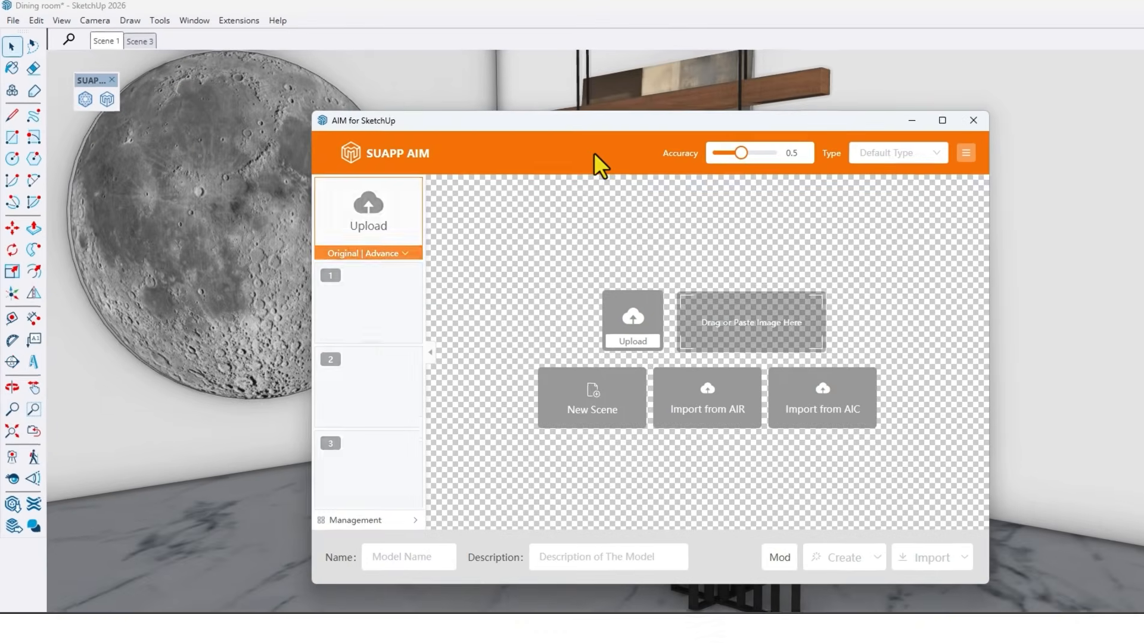
left_click(551, 453)
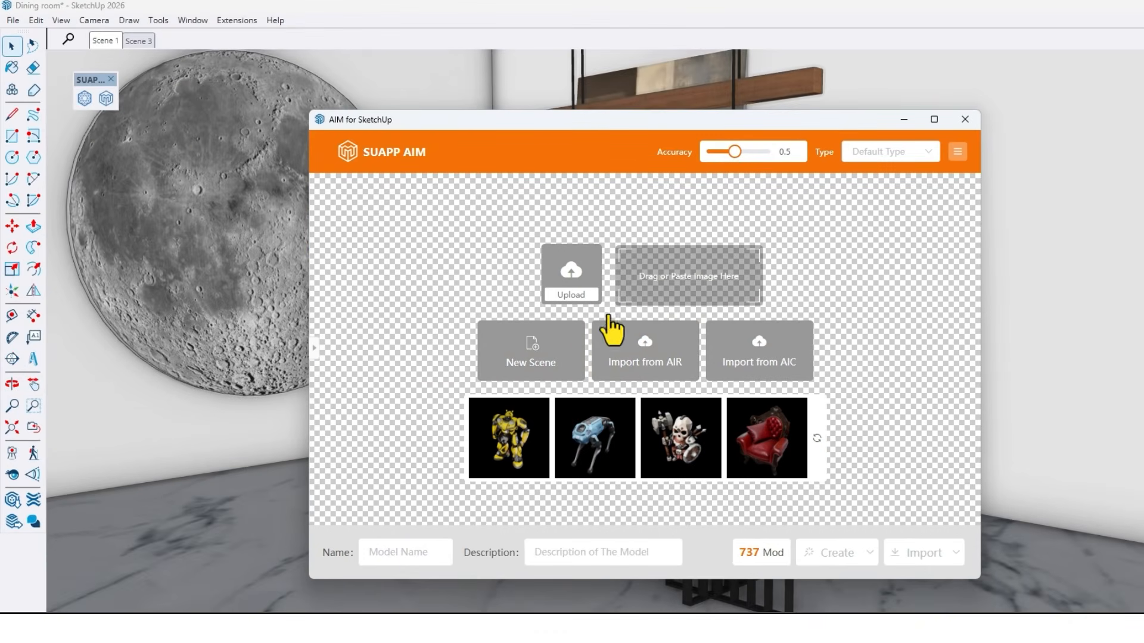
left_click(570, 294)
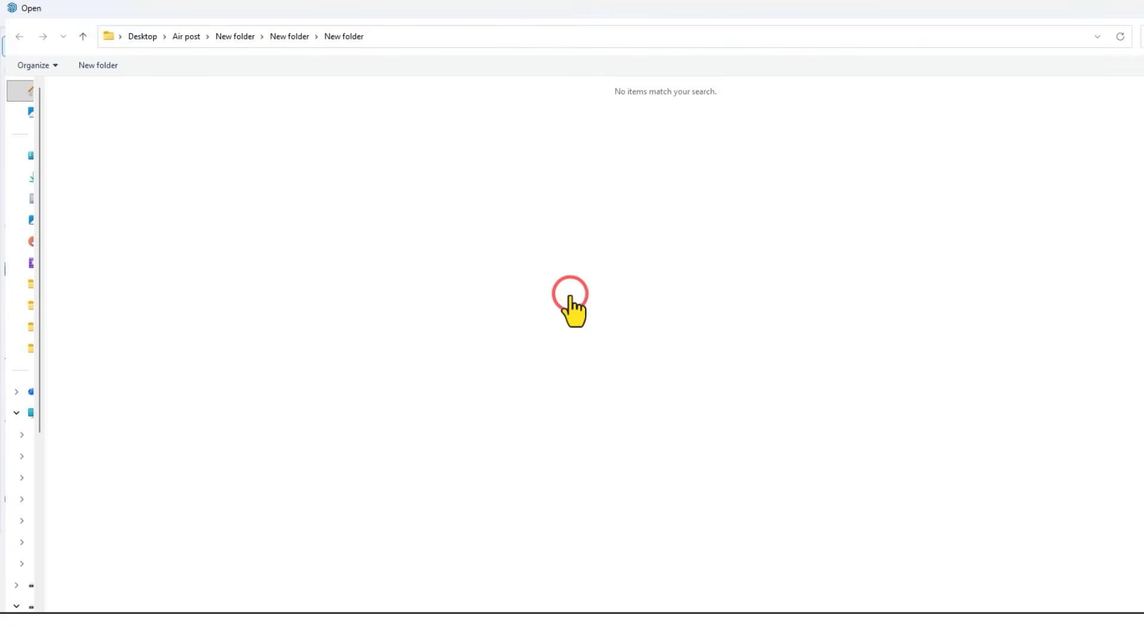
double_click(156, 170)
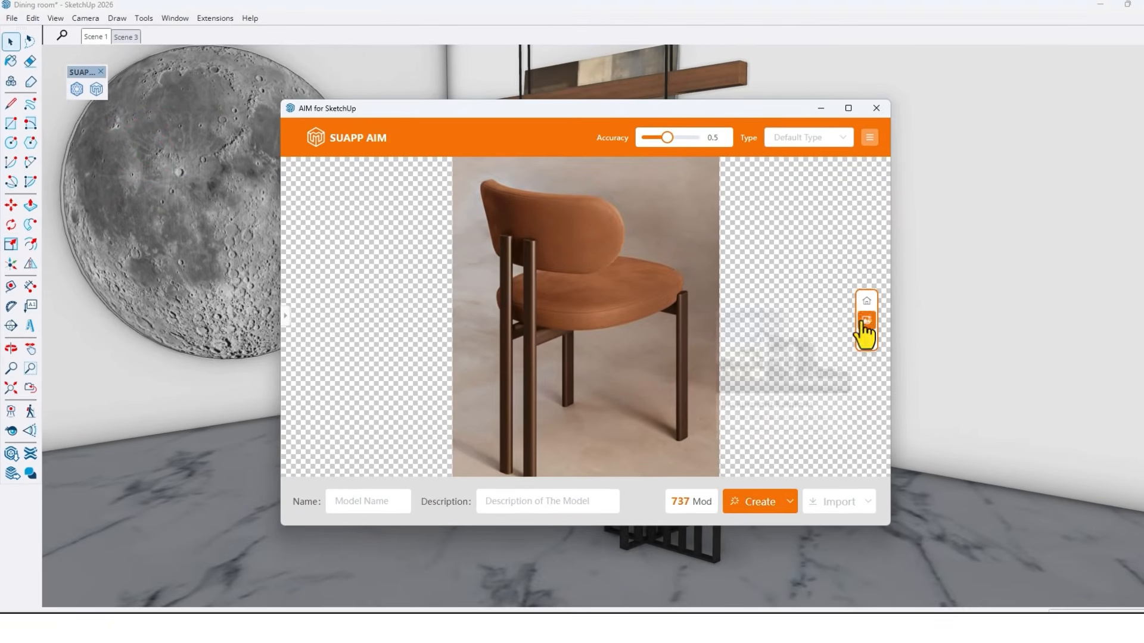
Remove the chair photo's background and generate a 3D model from it at accuracy 0.8.
left_click(938, 348)
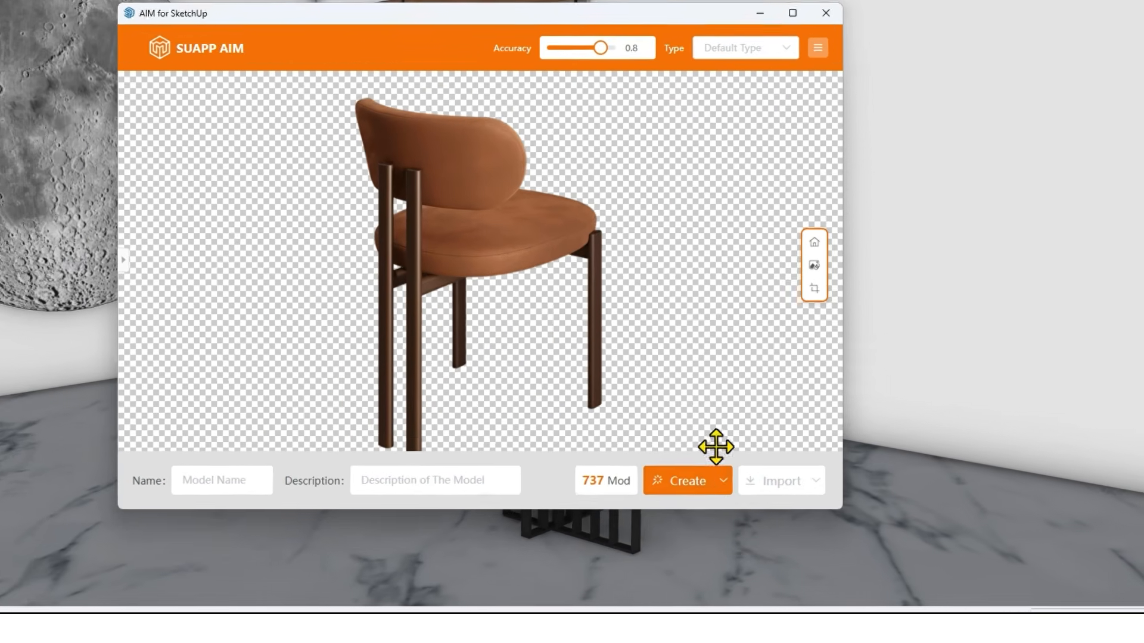
mouse_move(788, 507)
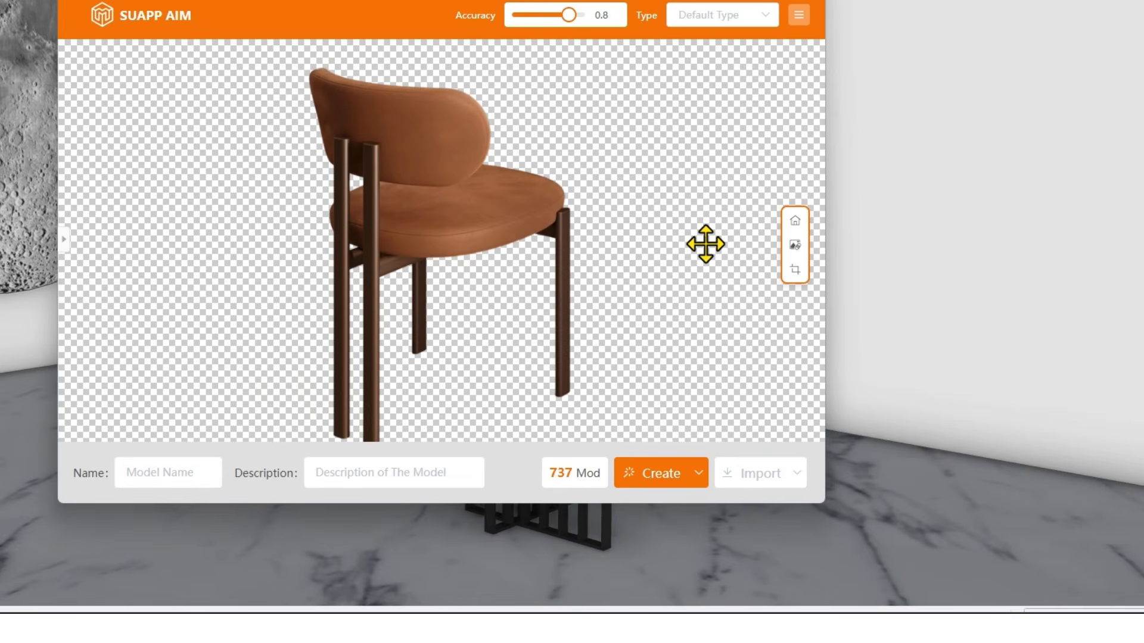
left_click(645, 477)
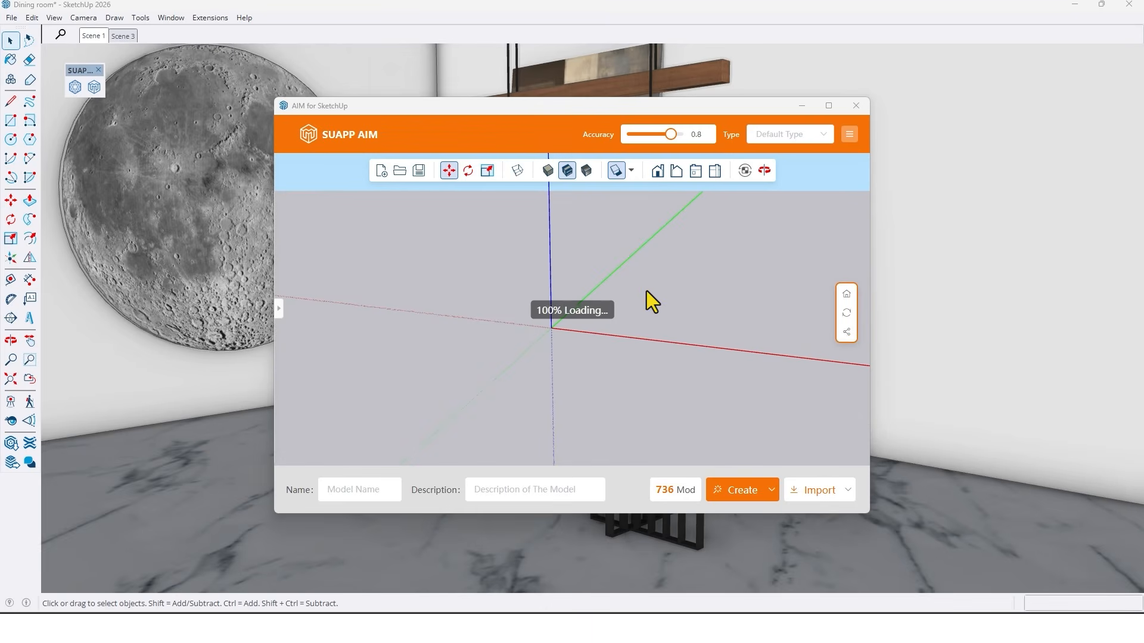
Examine the generated chair model from several angles in its wireframe and different shading modes.
left_click_drag(608, 349, 470, 353)
scroll(525, 298, "up", 5)
left_click_drag(541, 284, 581, 283)
left_click(588, 171)
left_click(548, 171)
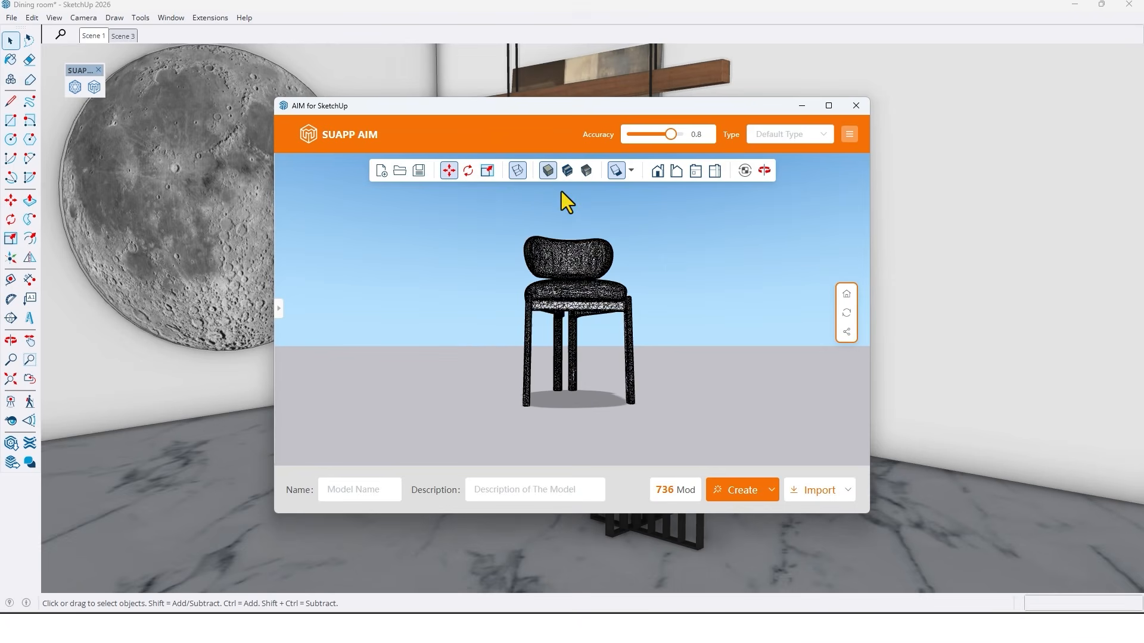
left_click(567, 171)
left_click(517, 171)
left_click_drag(516, 297, 572, 326)
left_click(586, 171)
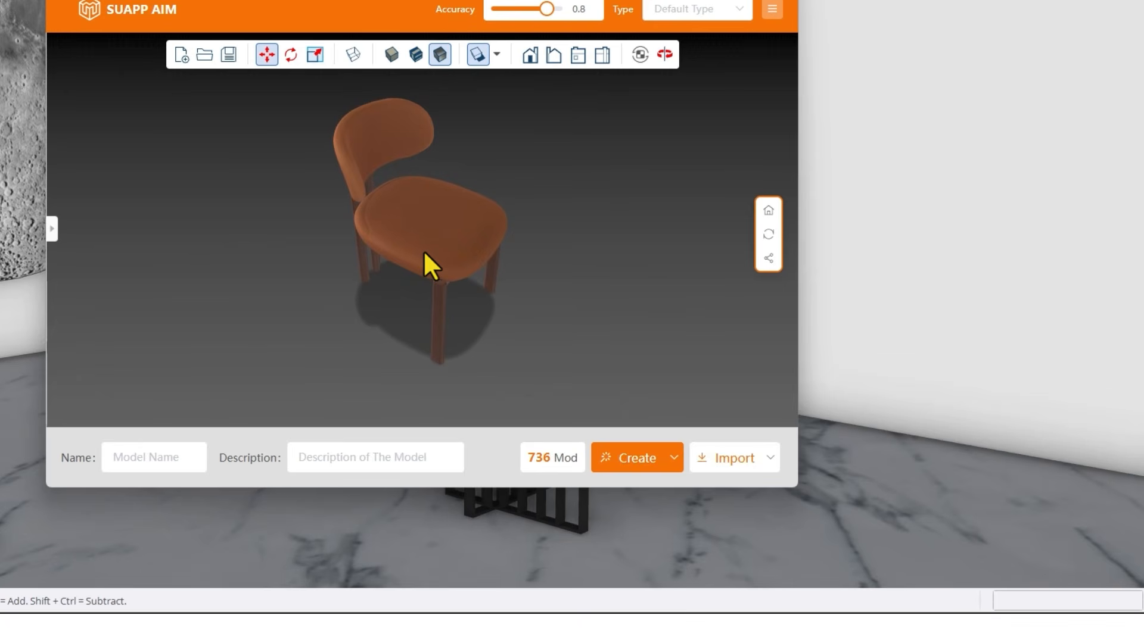
Import the generated chair into the dining room and place it on the floor beside the table.
left_click(720, 459)
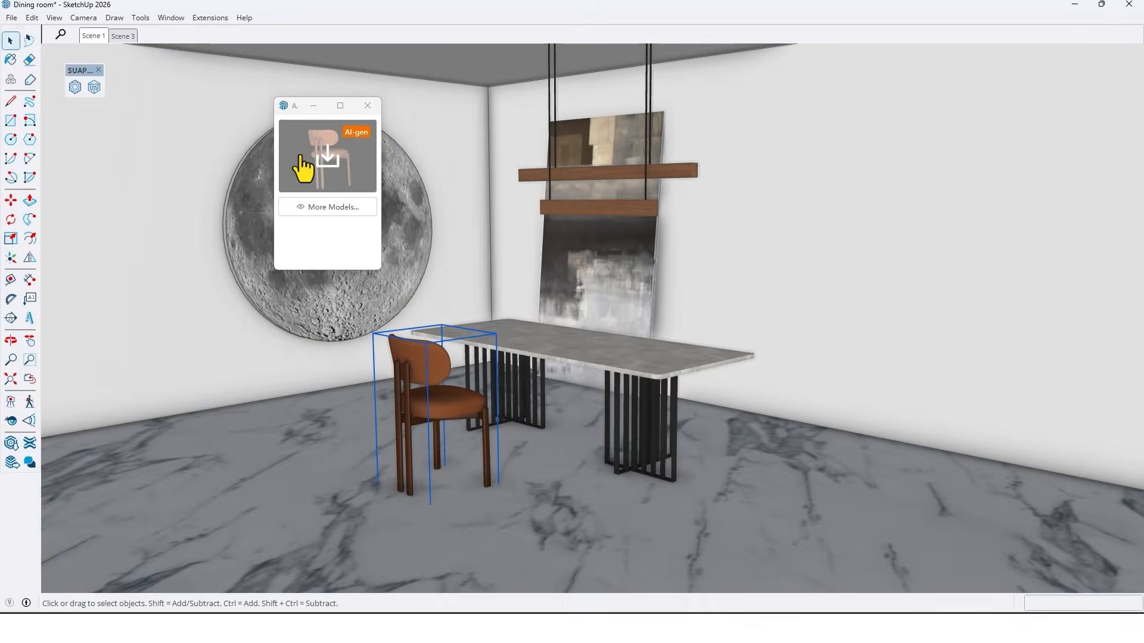
left_click(446, 405)
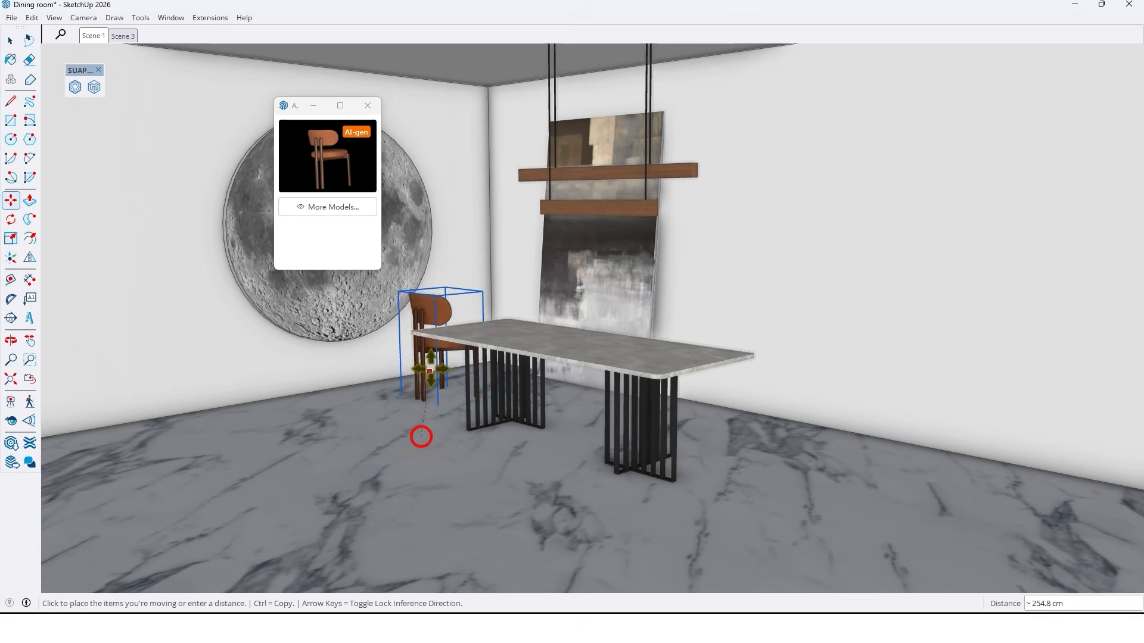
left_click(421, 434)
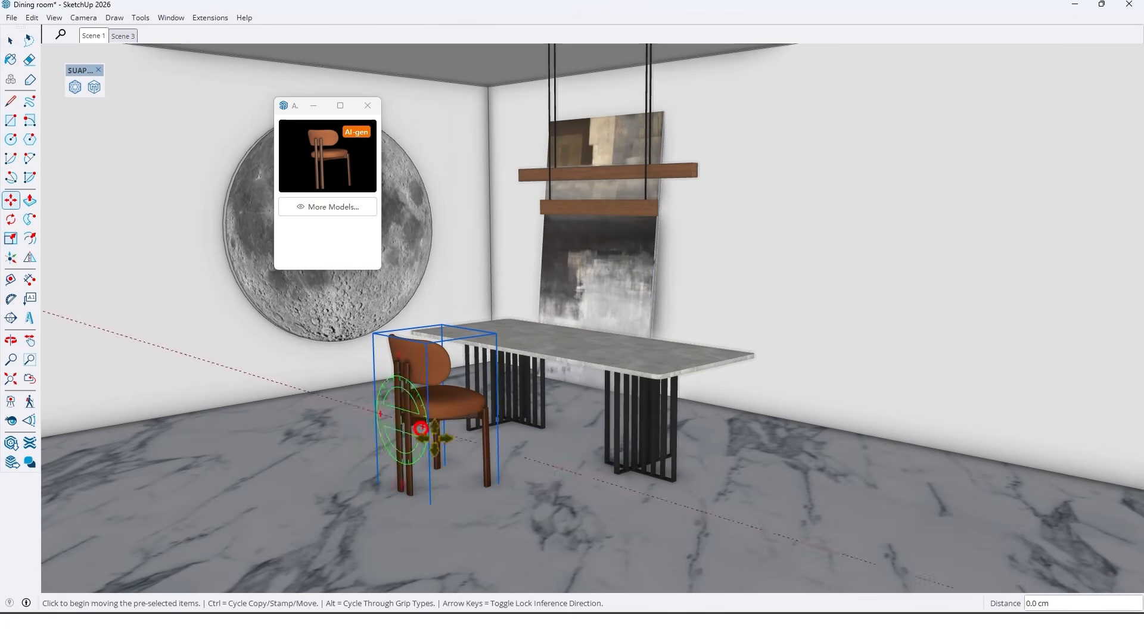
Move the chair across the floor closer to the long side of the dining table.
key("space")
scroll(435, 453, "up", 3)
middle_click_drag(272, 452, 284, 411)
key("m")
left_click(280, 497)
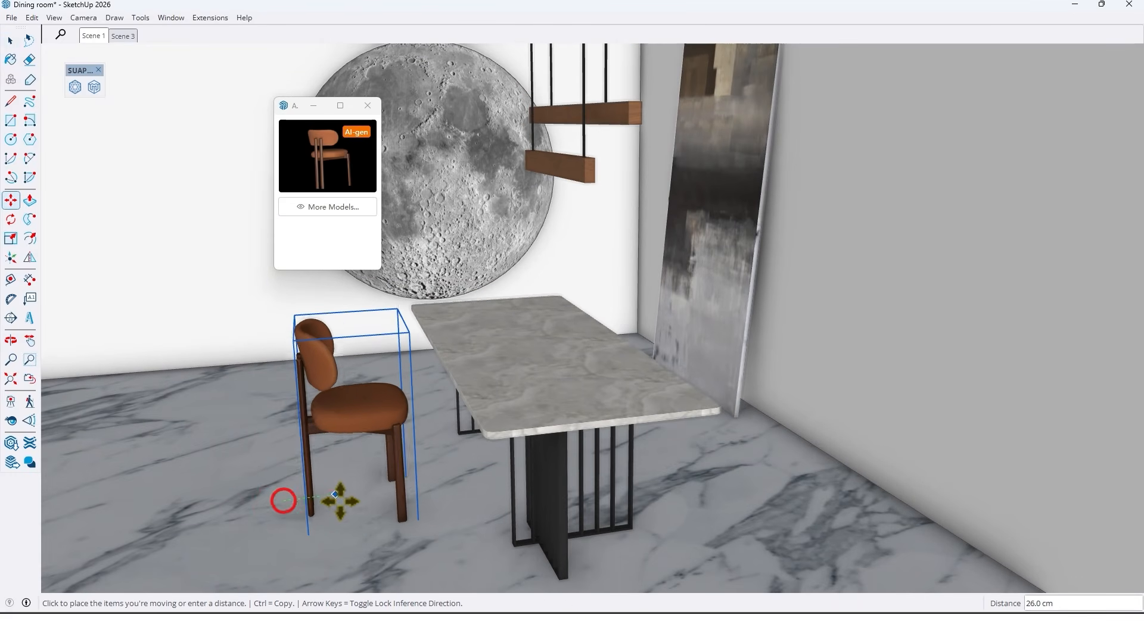
left_click(370, 491)
Scale the chair uniformly from a corner so its size suits the dining table.
middle_click_drag(371, 491, 523, 387)
key("space")
scroll(522, 387, "up", 5)
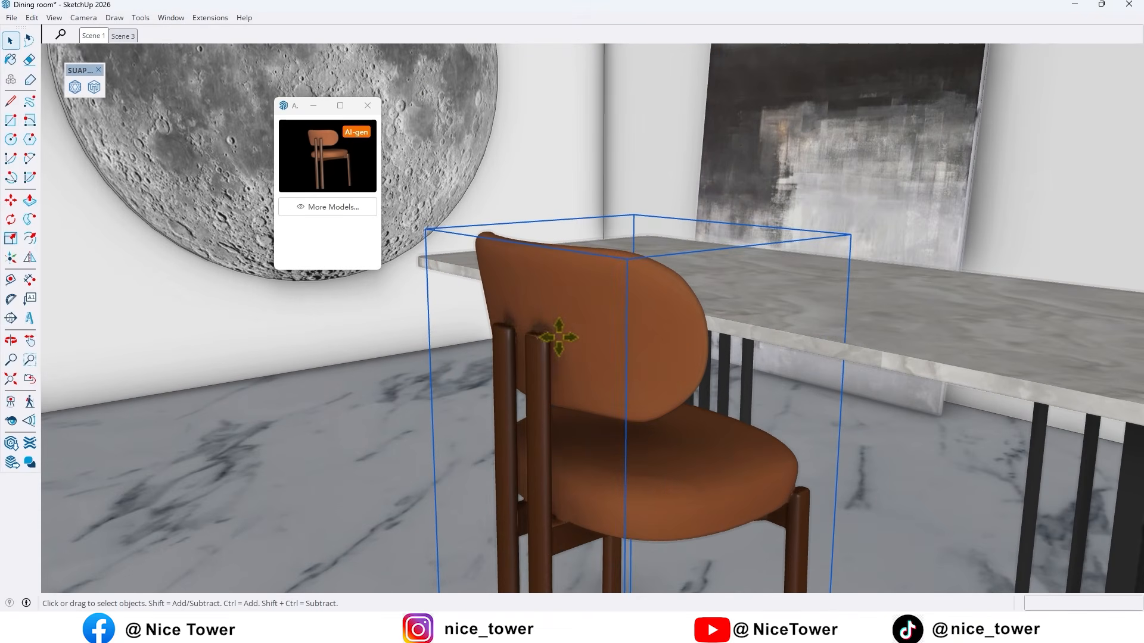
key("s")
left_click_drag(424, 229, 403, 202)
scroll(500, 268, "down", 5)
middle_click_drag(500, 269, 540, 327)
middle_click_drag(611, 321, 666, 343)
left_click(448, 297)
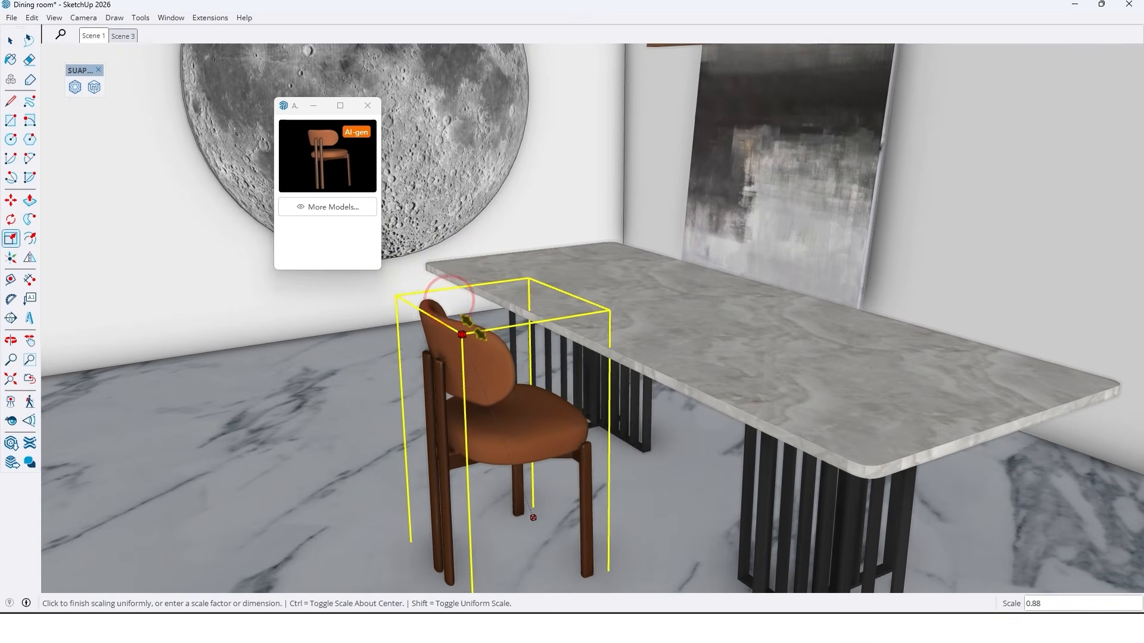
key("space")
mouse_move(599, 387)
middle_mouse_down()
mouse_move(500, 346)
mouse_move(596, 365)
middle_mouse_up()
scroll(518, 363, "down", 2)
left_click(437, 472)
middle_click_drag(441, 481, 511, 421)
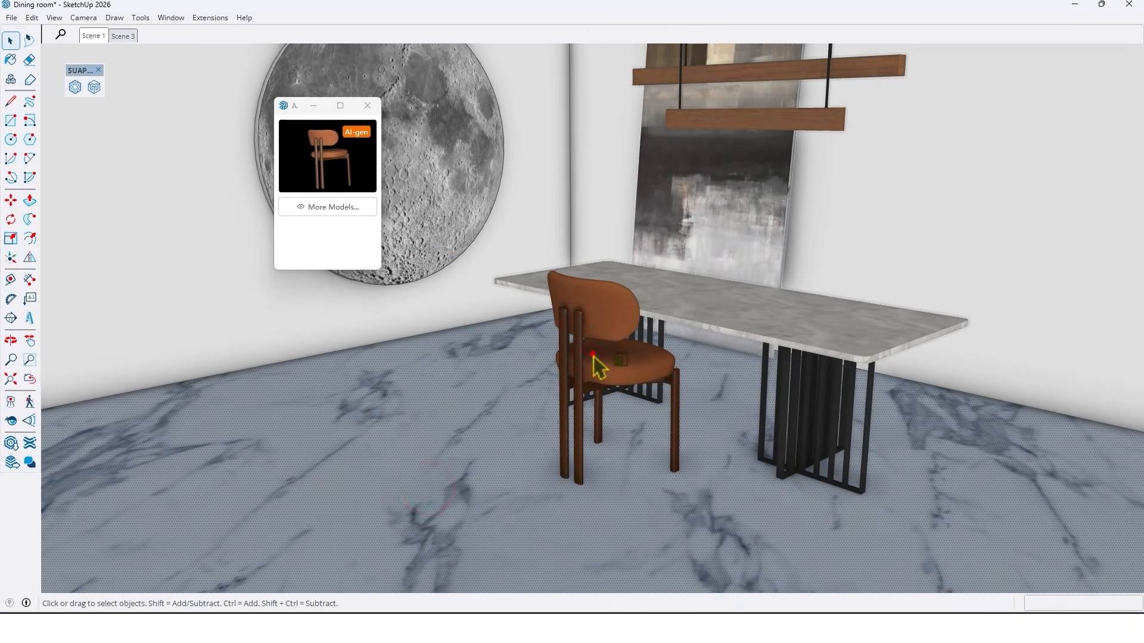
Copy the chair twice along the table's long side to form a row of three, with the end chairs 156.1 cm apart.
left_click(595, 360)
key("m")
key("ctrl")
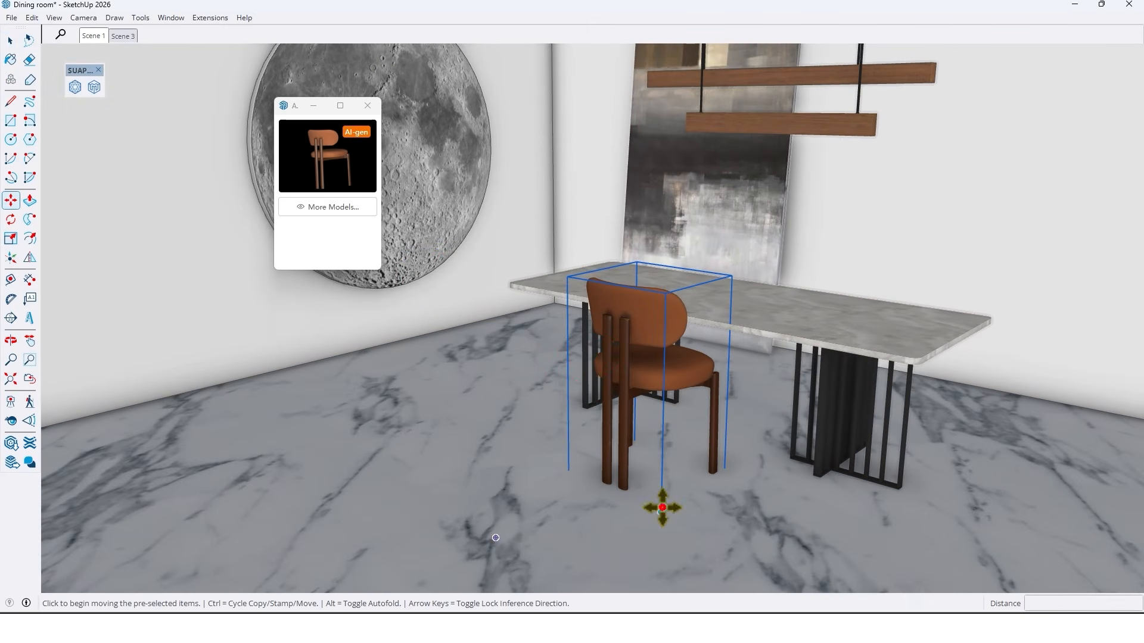
left_click(661, 511)
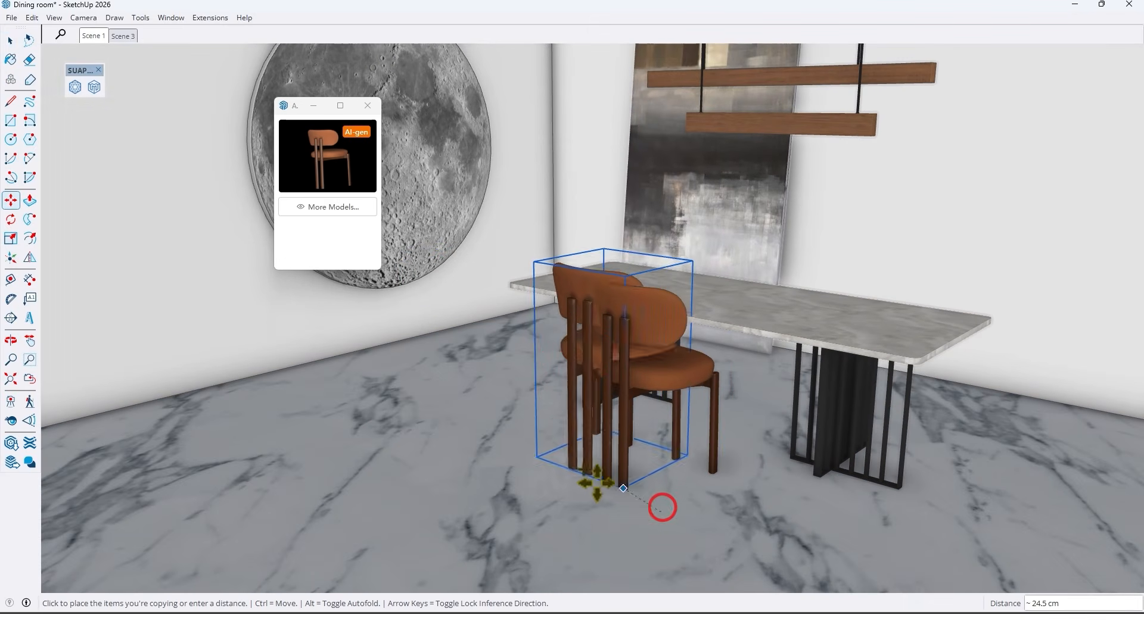
left_click(536, 472)
left_click(536, 473)
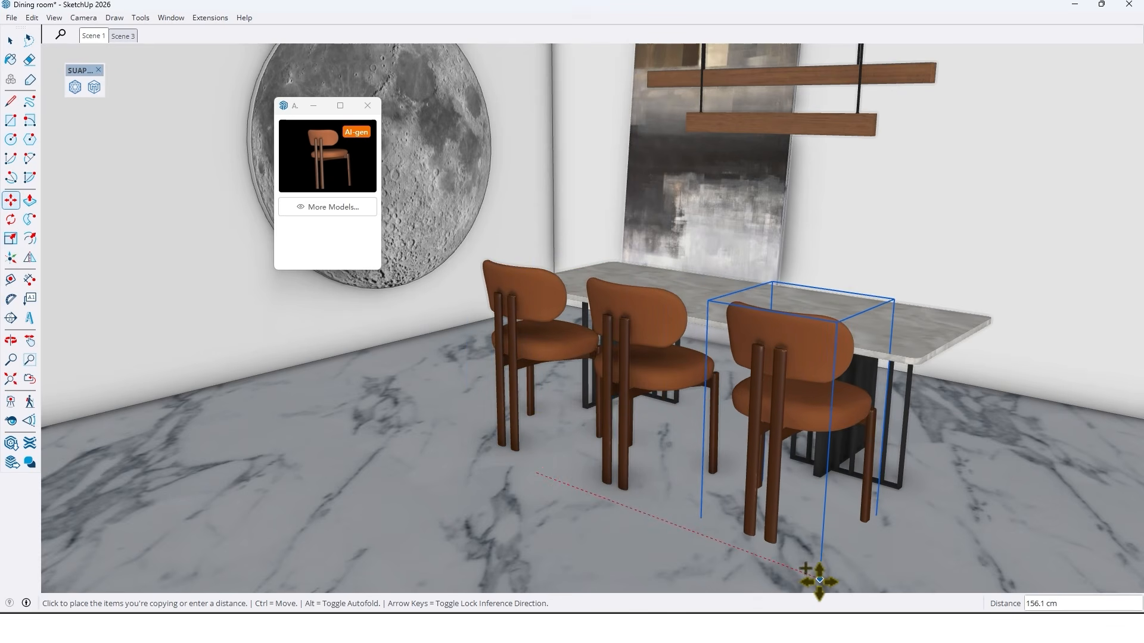
left_click(818, 580)
key("space")
Flip a copy of the three chairs to the opposite side of the table, offsetting the green mirror plane about 74.3 cm.
left_click(409, 347, "ctrl")
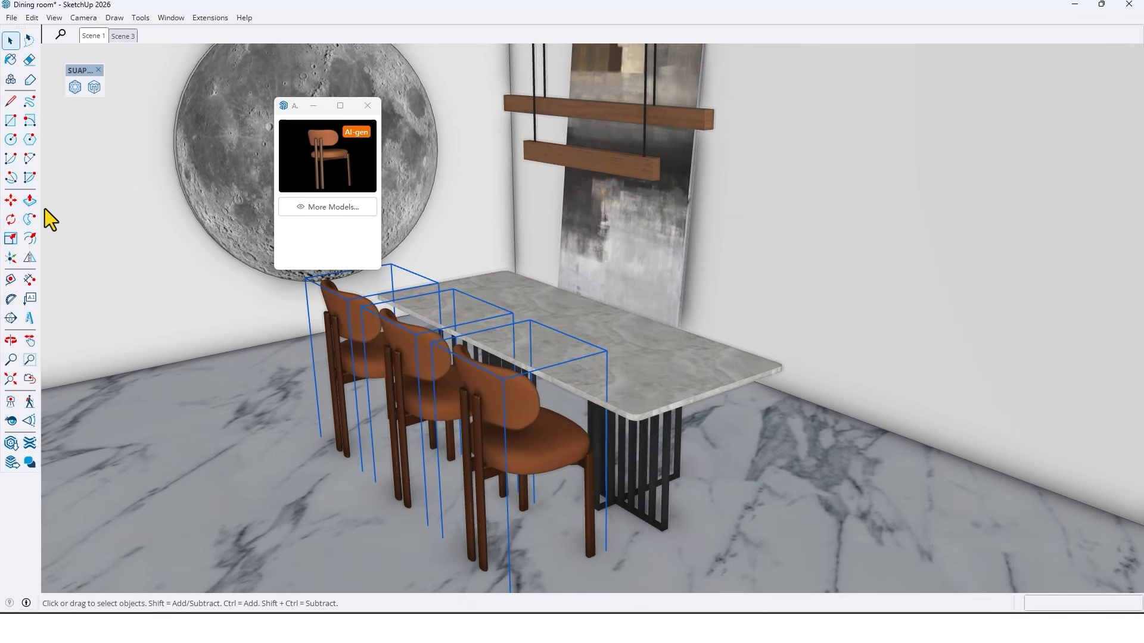
left_click(30, 257)
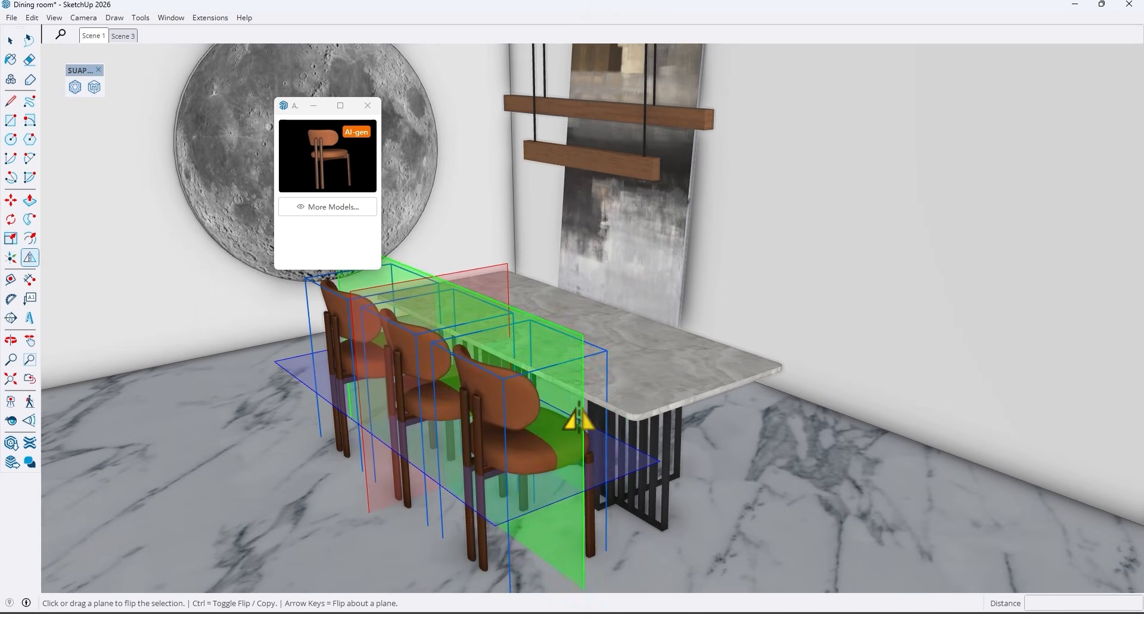
left_click_drag(642, 386, 710, 390)
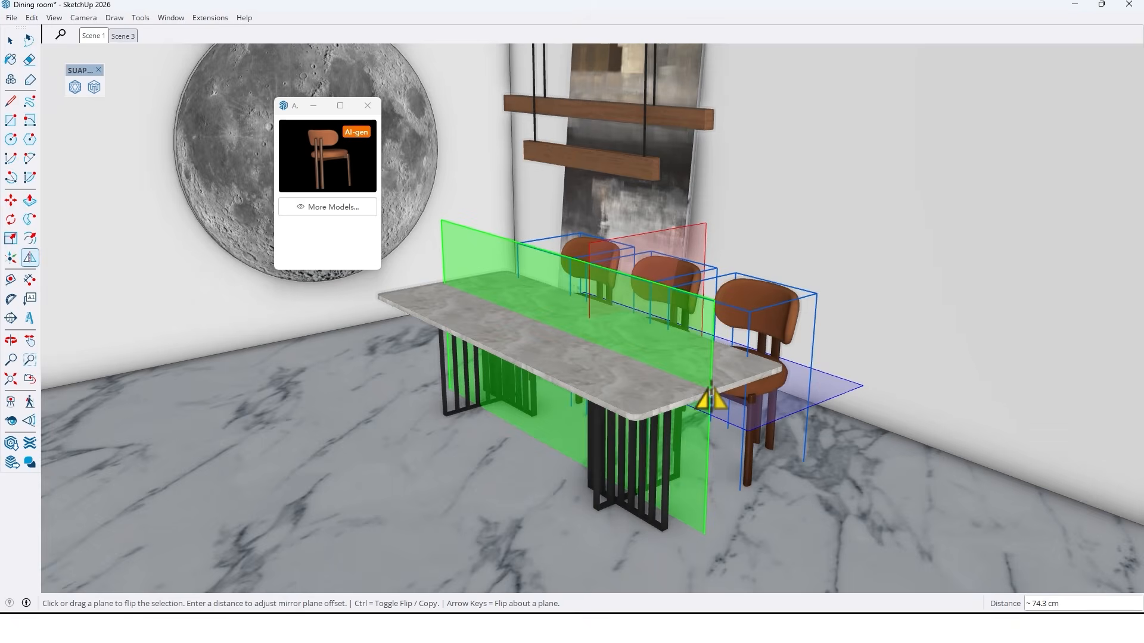
left_click(706, 393)
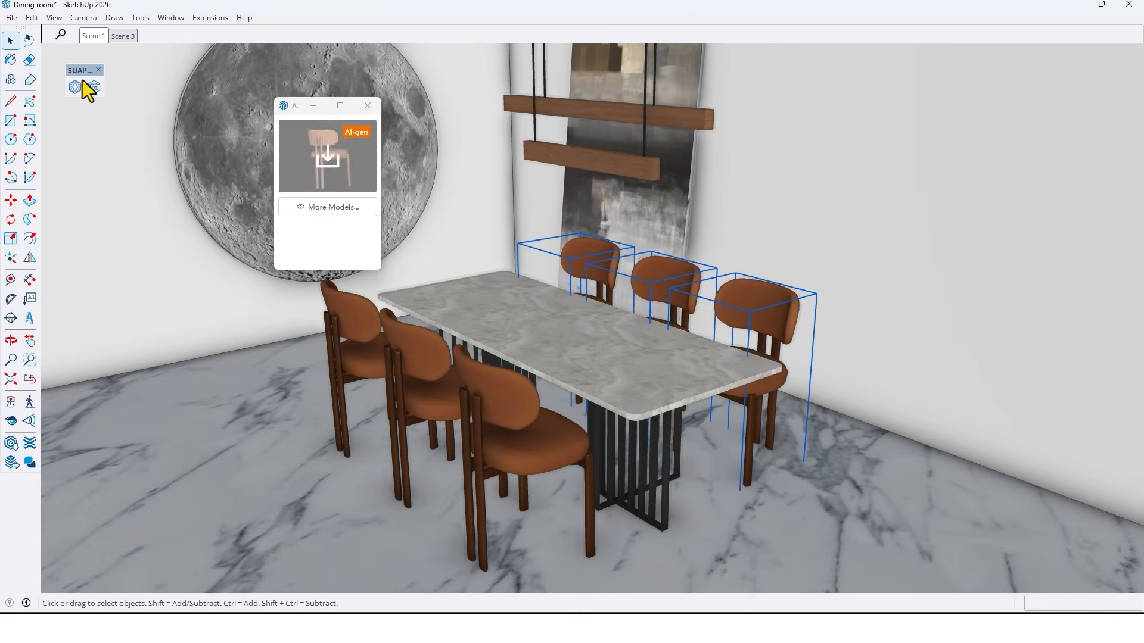
Recall Scene 1, minimize the AIM window and frame the moon, table and six chairs from a low angle.
left_click(90, 36)
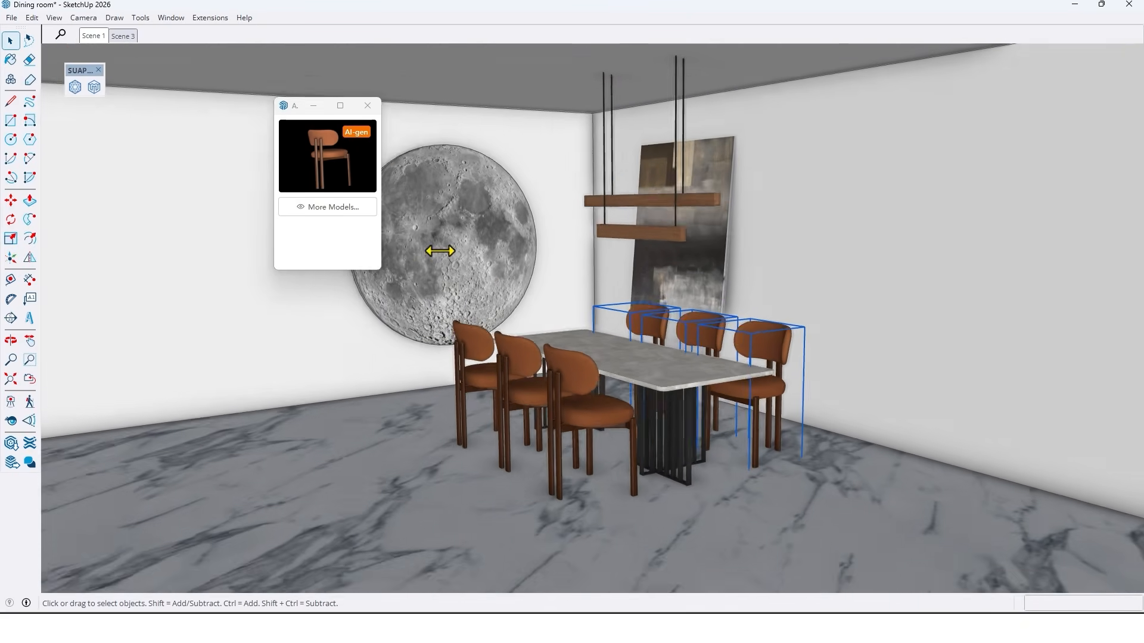
left_click(312, 106)
scroll(584, 351, "up", 2)
middle_click_drag(581, 350, 577, 307)
scroll(581, 299, "down", 3)
scroll(591, 320, "up", 1)
scroll(516, 271, "down", 1)
scroll(589, 420, "up", 2)
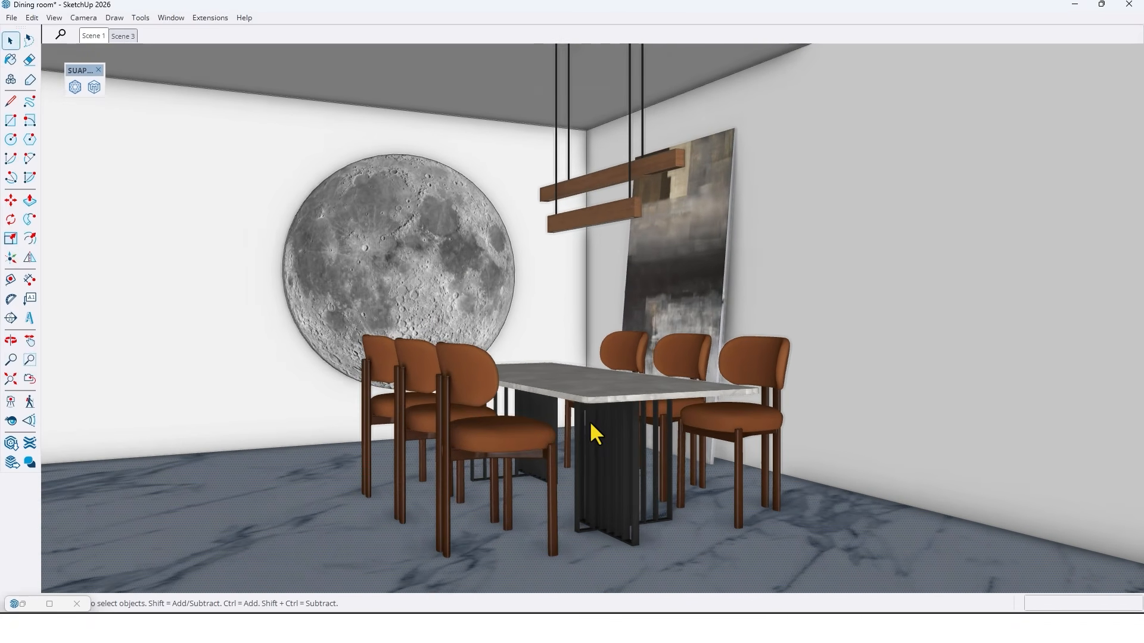
middle_click_drag(602, 373, 599, 382)
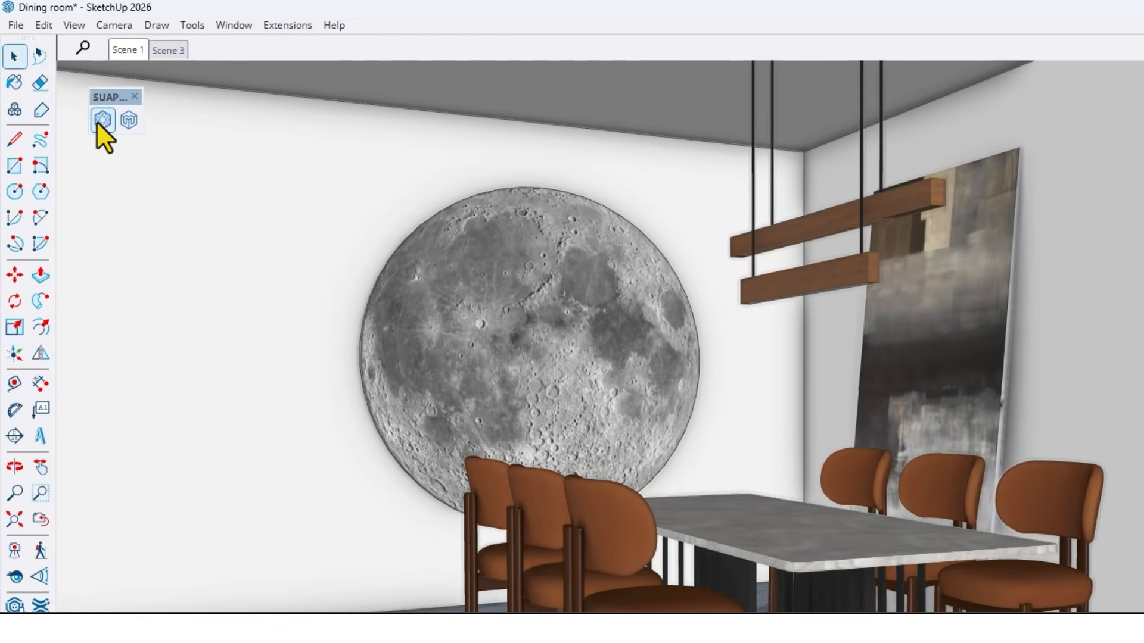
Open AIR for SketchUp in a maximized window and take a snapshot of the current dining room view.
left_click(101, 121)
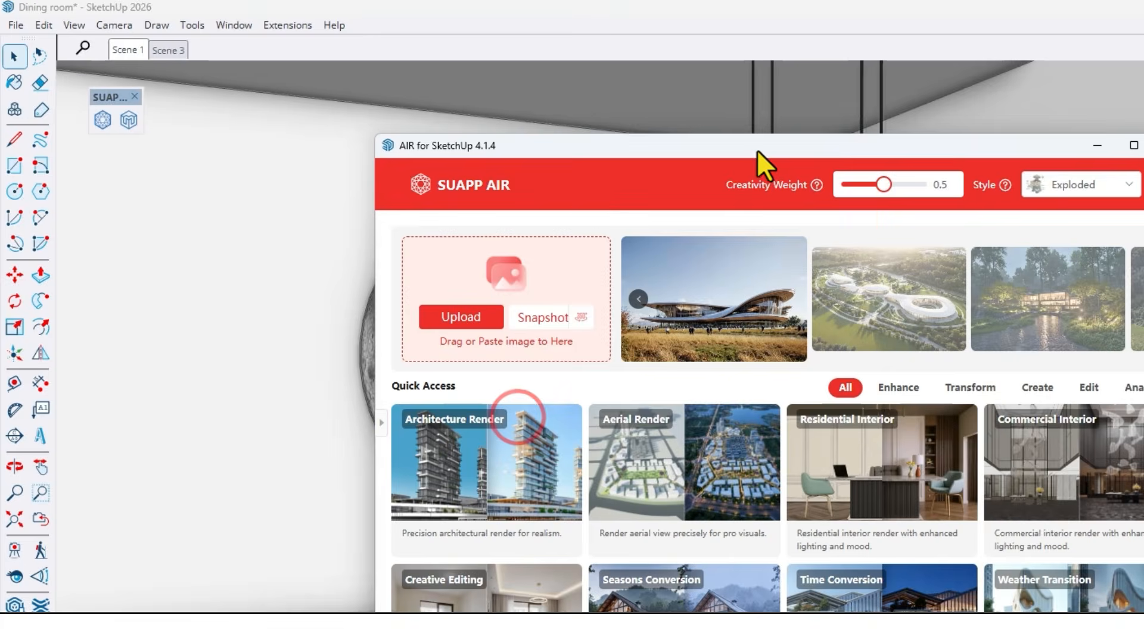
left_click(759, 149)
double_click(759, 149)
mouse_move(831, 543)
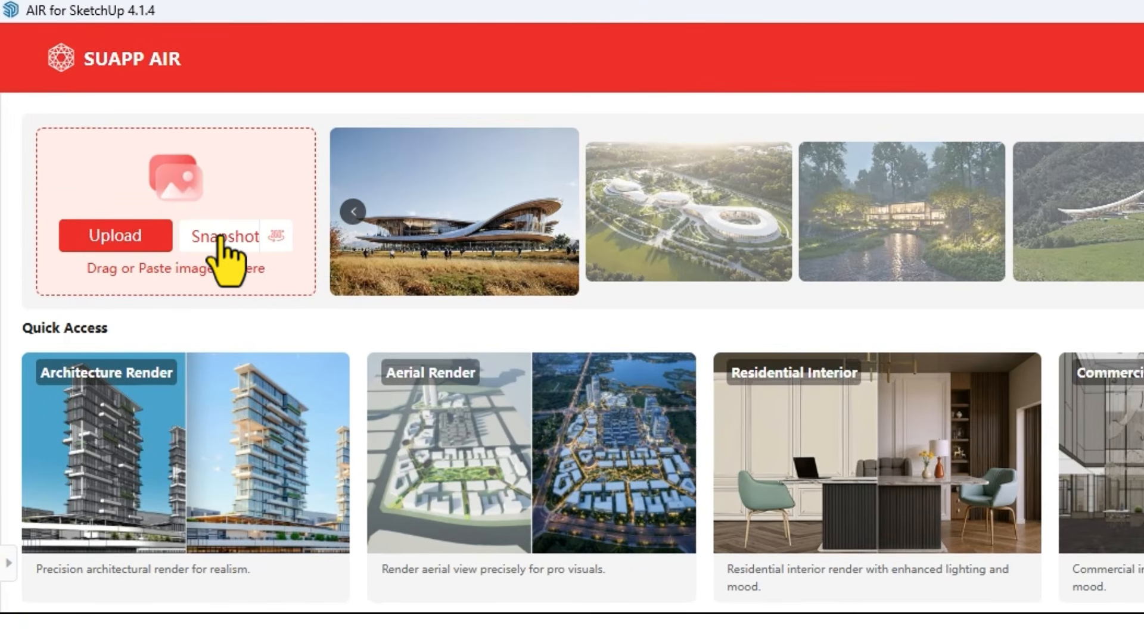
left_click(221, 237)
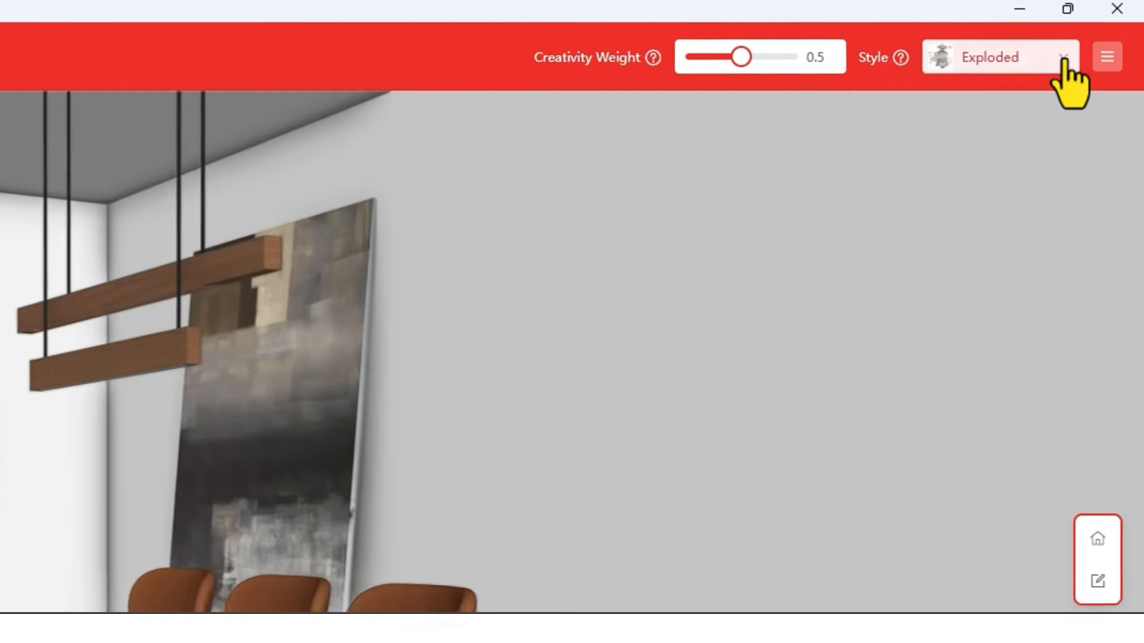
Browse the Lingxi V2 style library and choose the Modern style from the Residential category.
left_click(1099, 29)
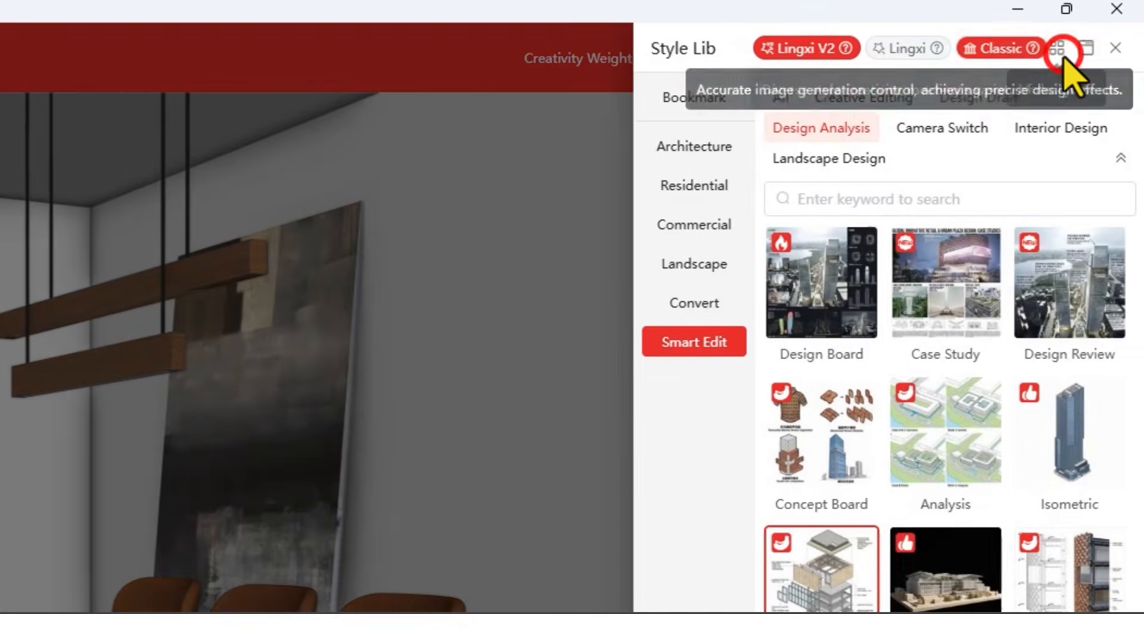
left_click(1056, 48)
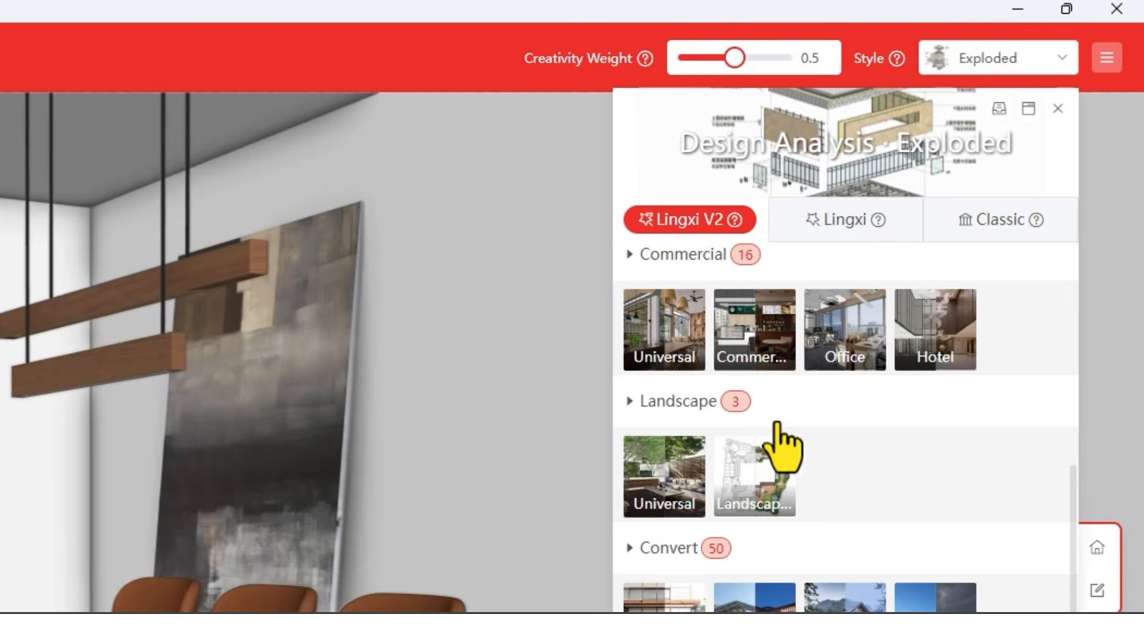
scroll(789, 449, "up", 5)
left_click(629, 268)
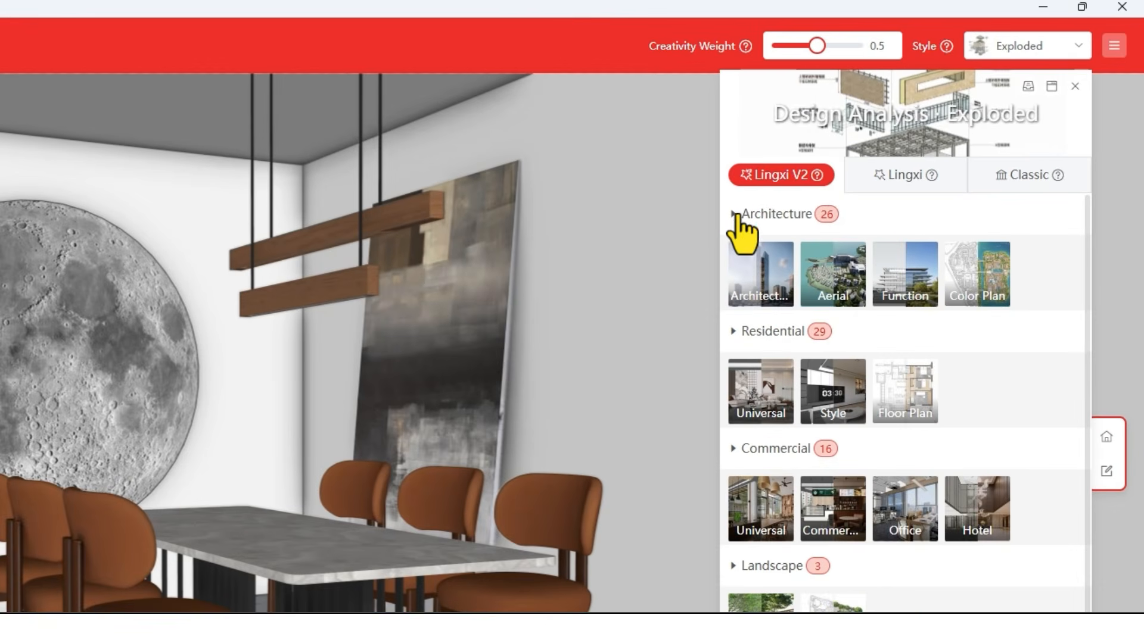
left_click(825, 387)
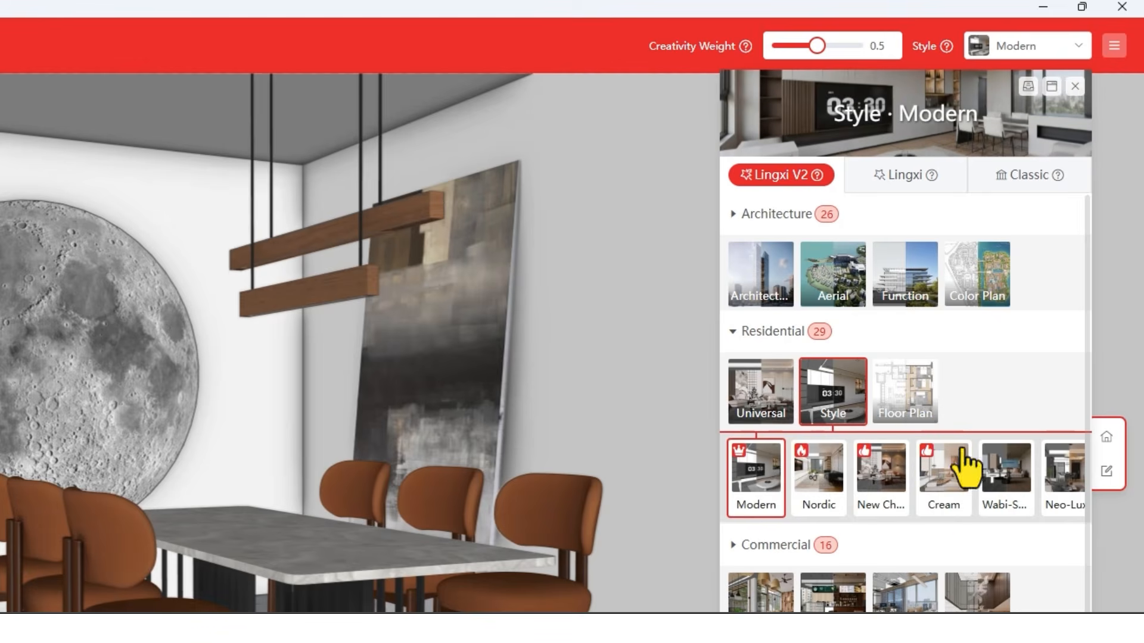
left_click(761, 471)
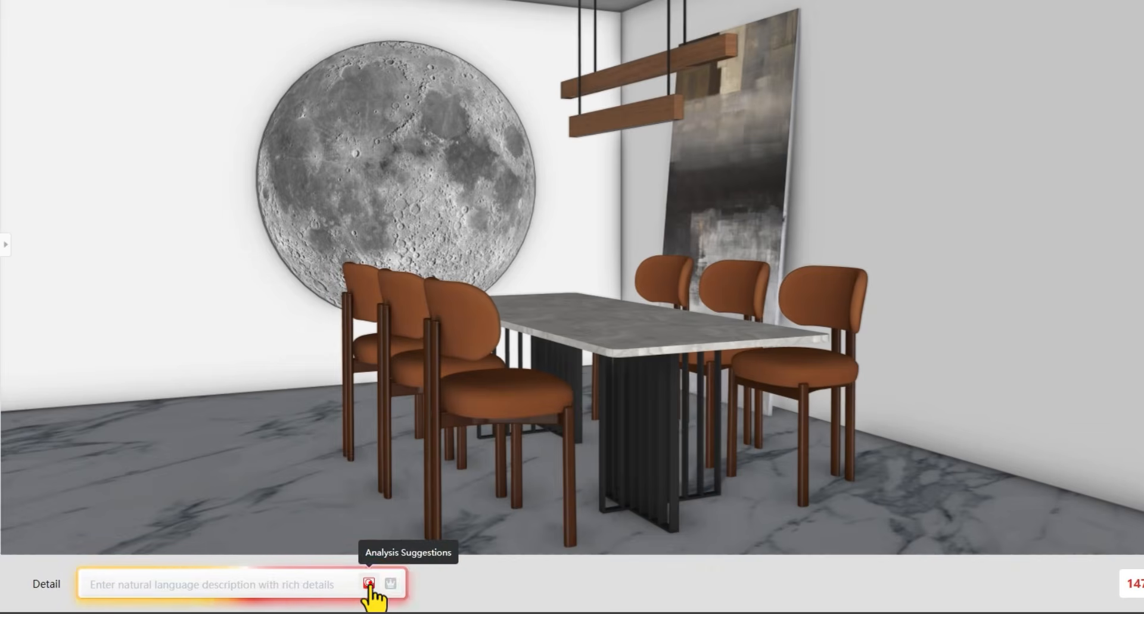
Choose the Interior Design presets and enter a positive prompt removing the rug and giving the moon internal concealed LED backlighting with a soft wall-wash effect.
left_click(370, 585)
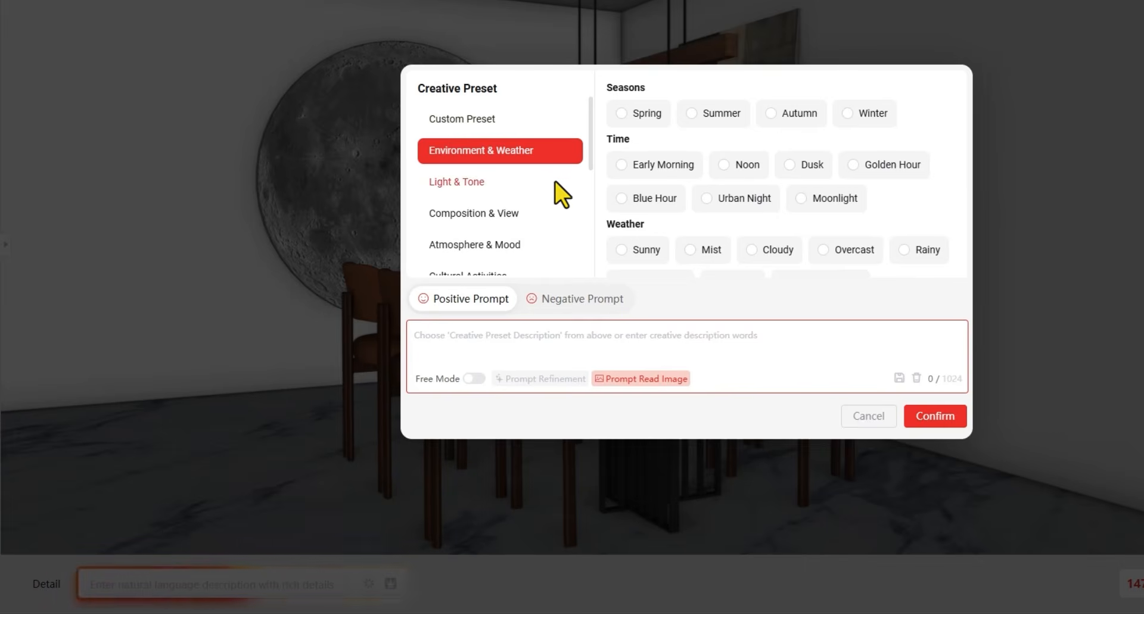
scroll(547, 194, "down", 1)
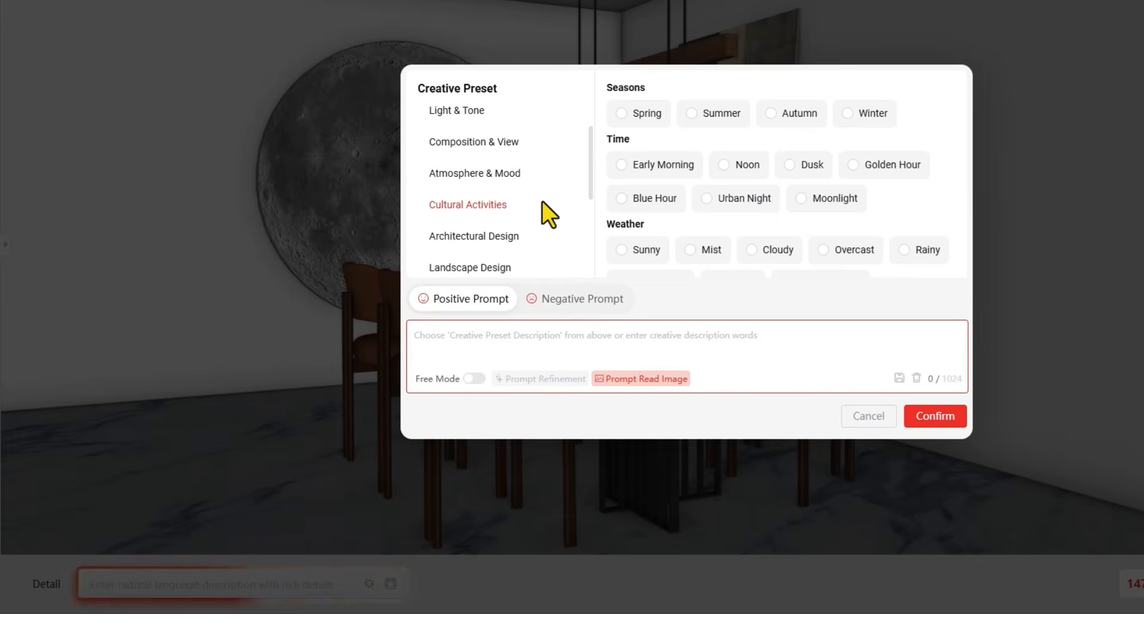
scroll(542, 201, "down", 1)
left_click(477, 262)
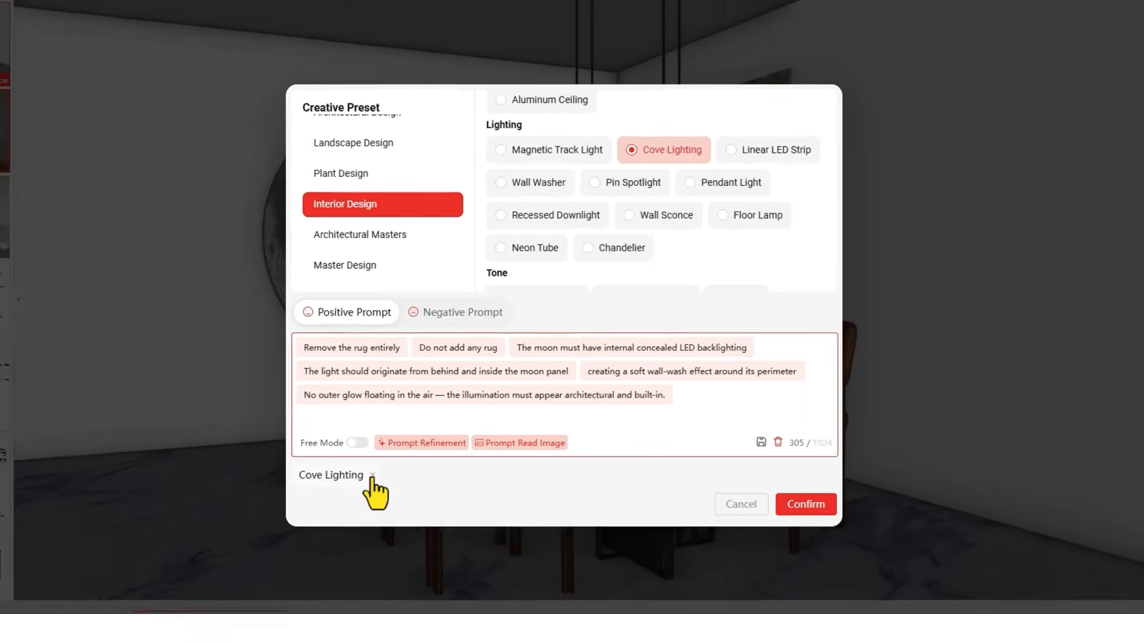
Remove the Cove Lighting preset from the prompt, confirm the prompt and create the render.
left_click(408, 457)
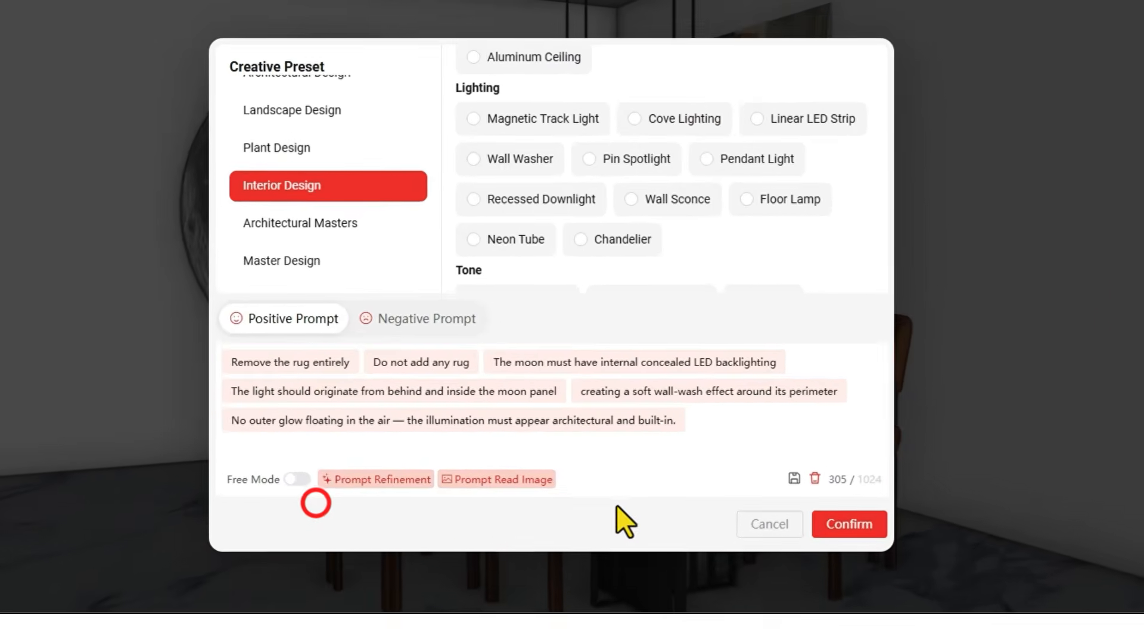
left_click(847, 525)
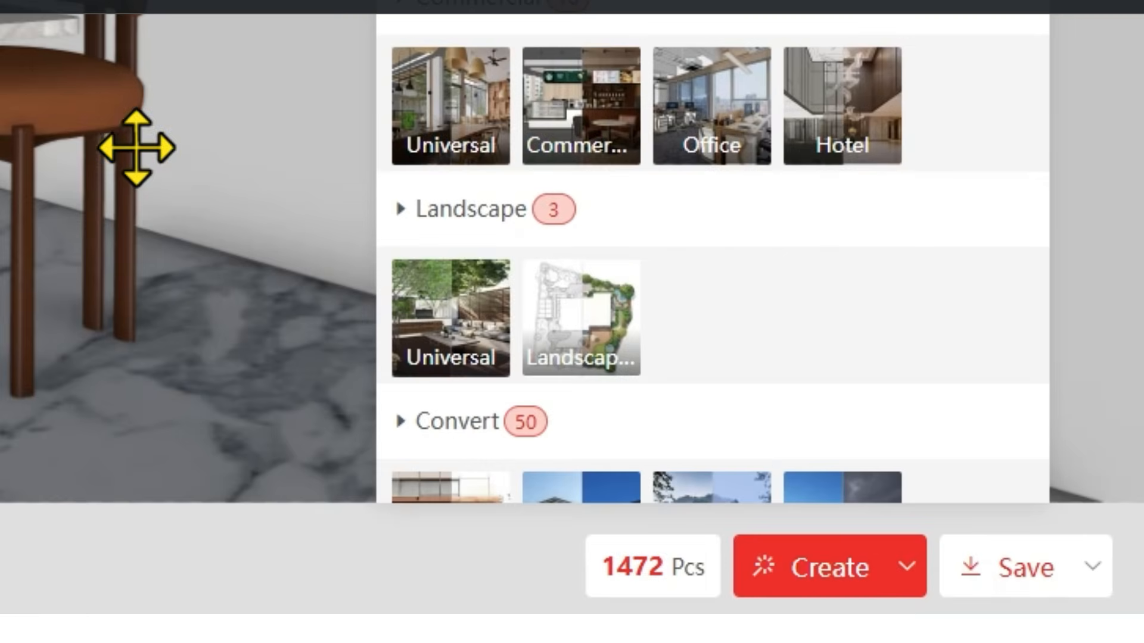
left_click(987, 595)
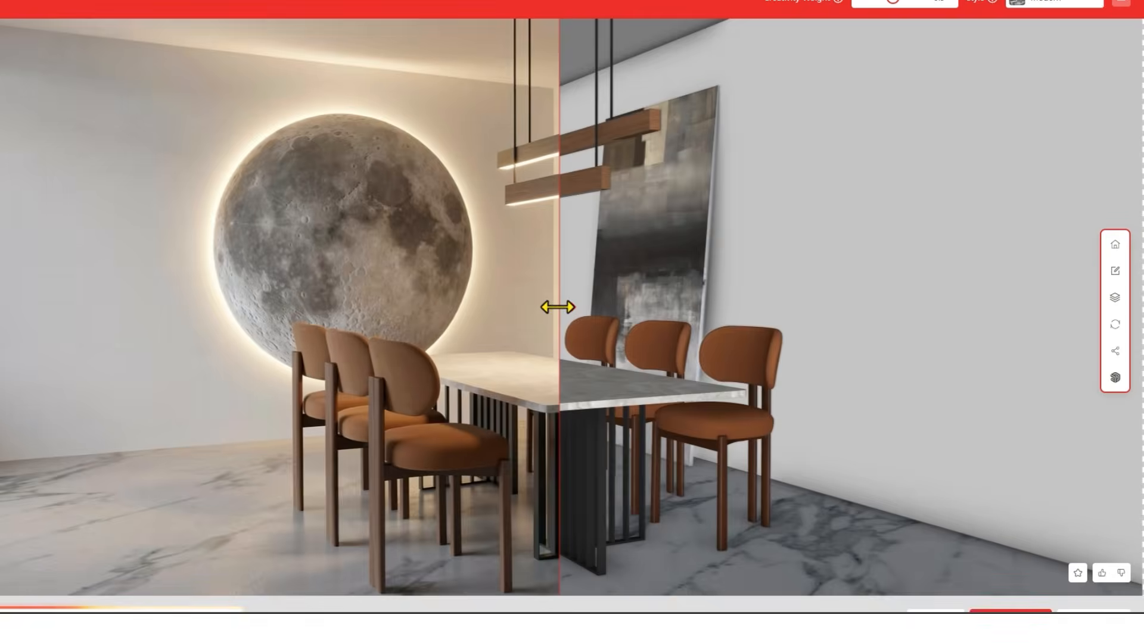
Compare the finished dining room render with the original snapshot across the full image.
left_click_drag(558, 303, 1134, 382)
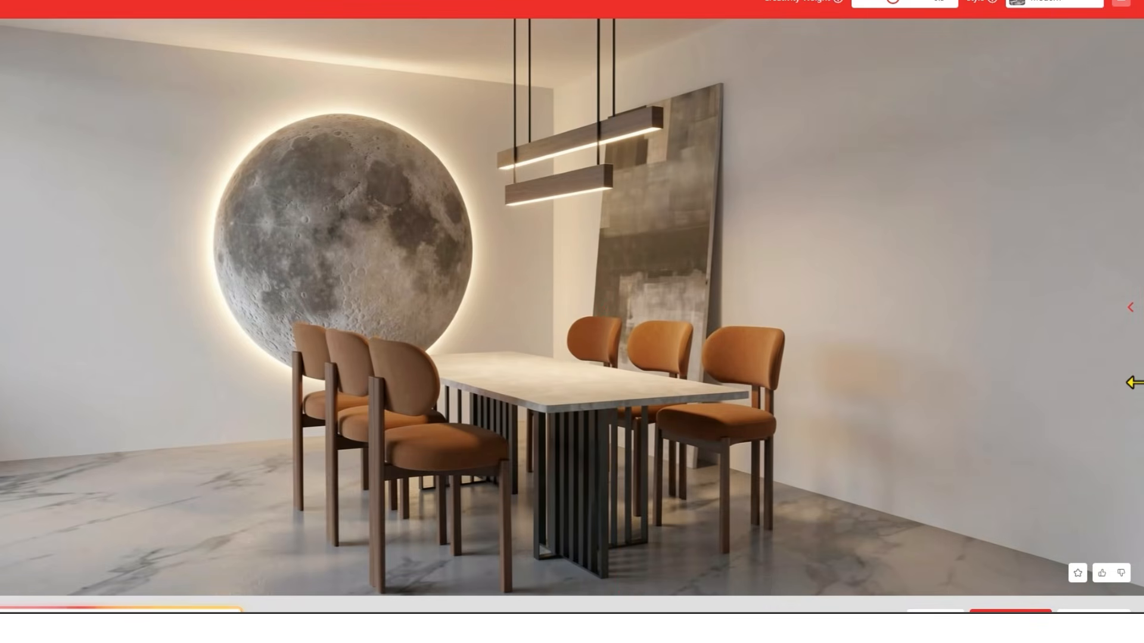
left_click_drag(1134, 382, 87, 363)
left_click_drag(747, 394, 1135, 447)
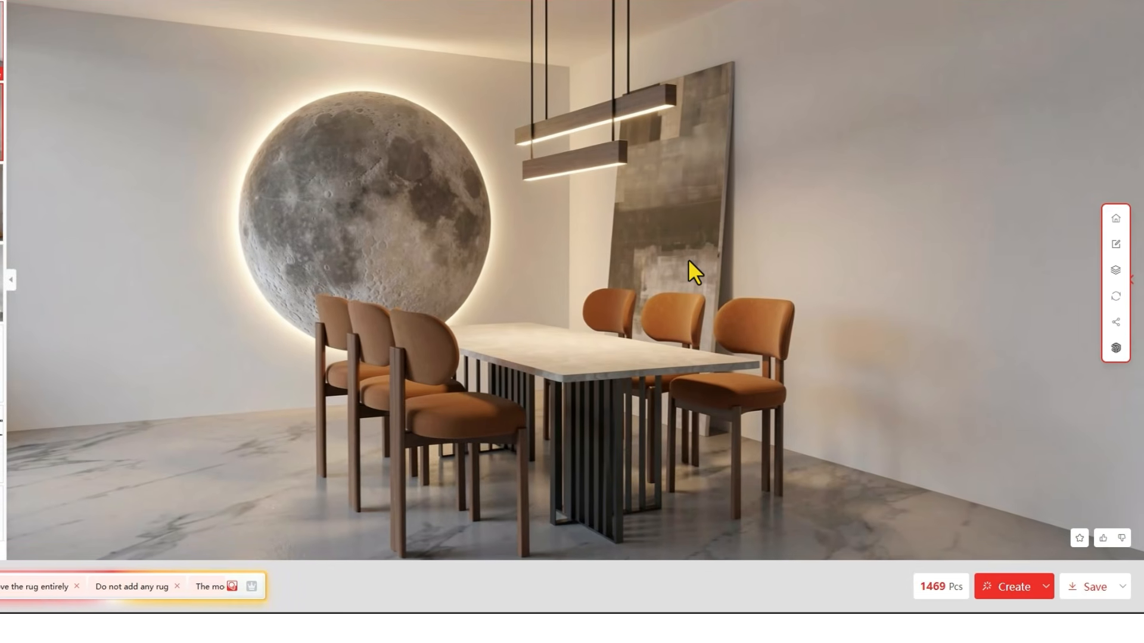
Save the dining room render as a PNG in UHD mode.
mouse_move(1120, 591)
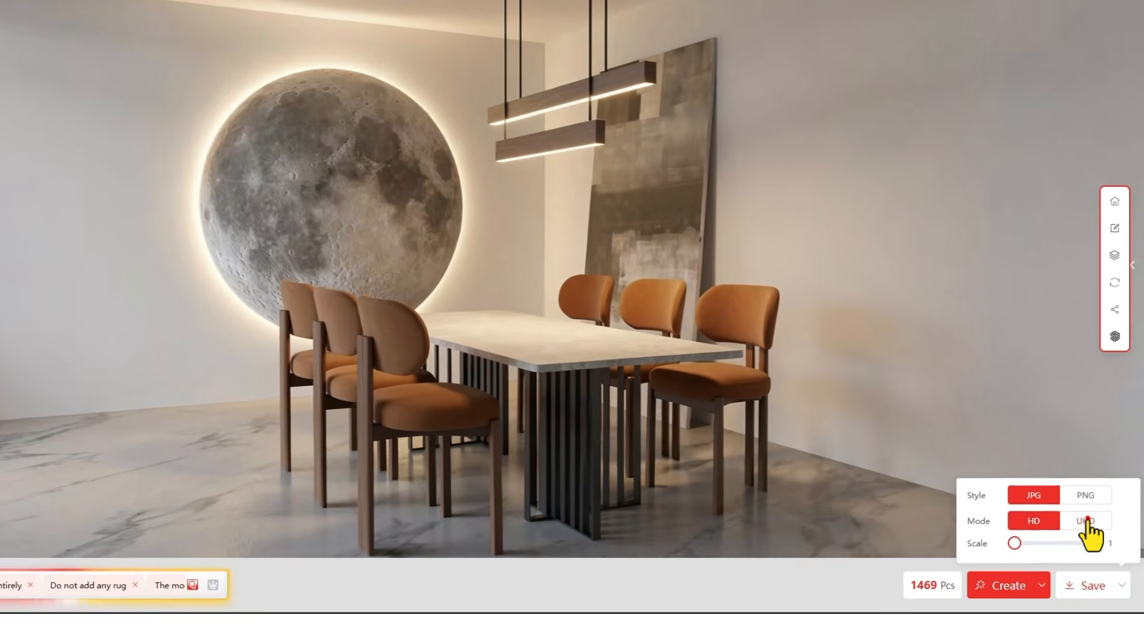
left_click(1089, 523)
left_click(1041, 407)
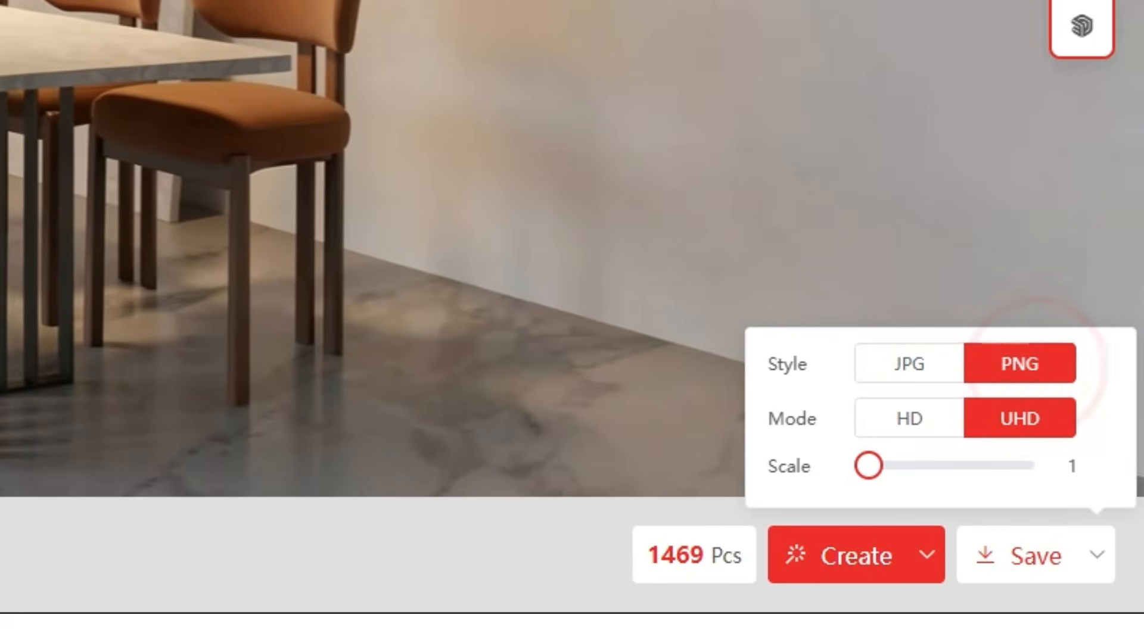
left_click(1017, 557)
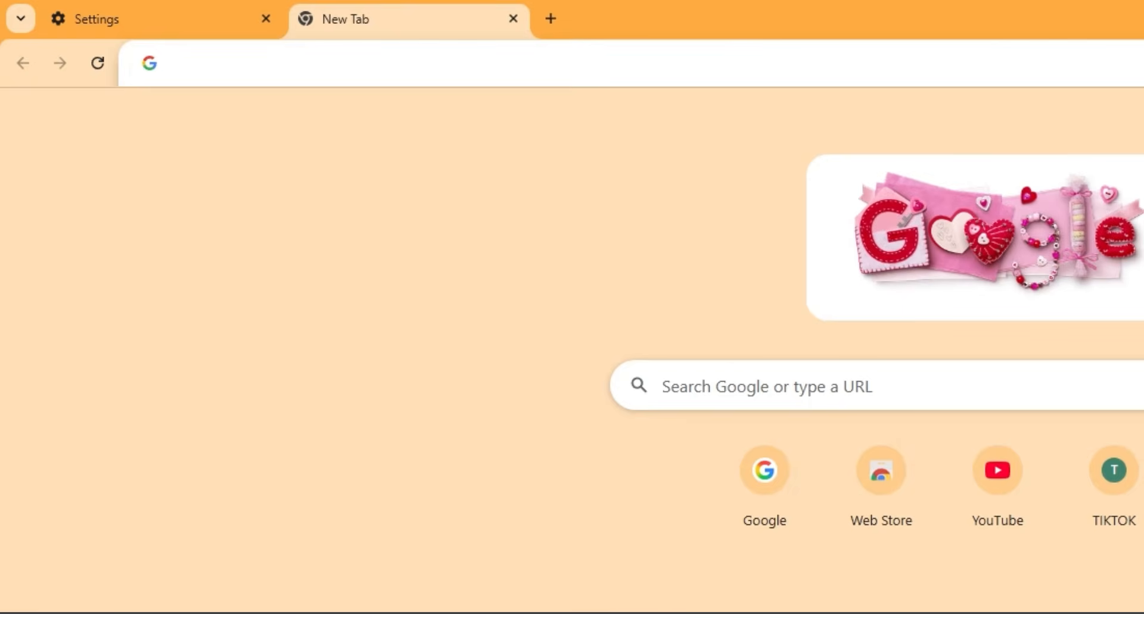
Switch to the browser, reach the SUAPP AI site through the SketchUp plugins website and open its pricing plans.
key("Return")
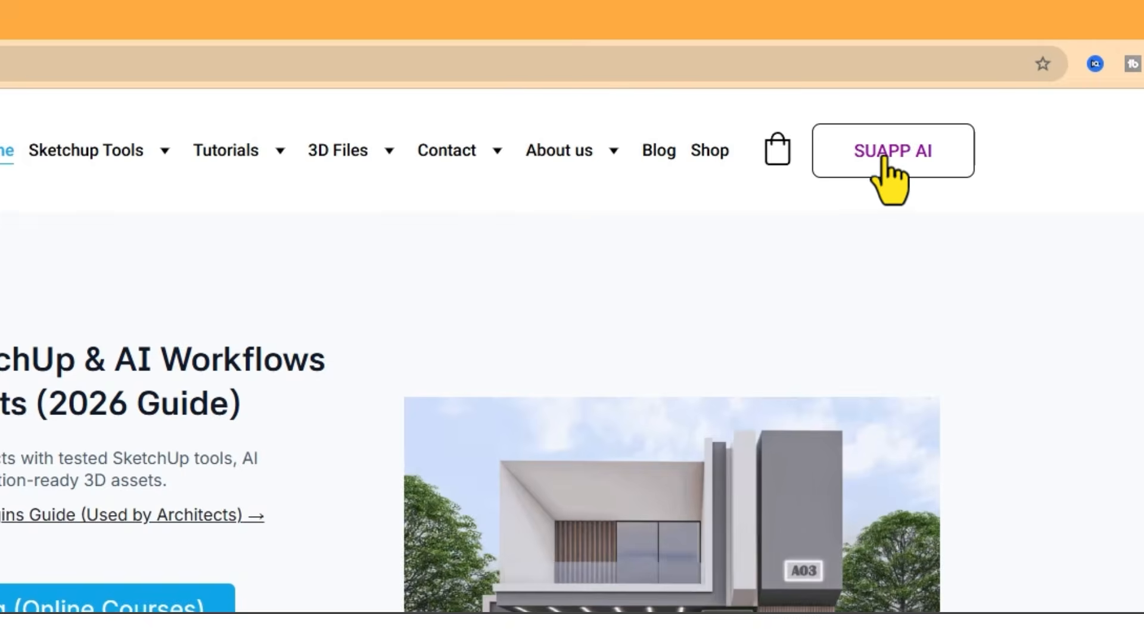
left_click(886, 170)
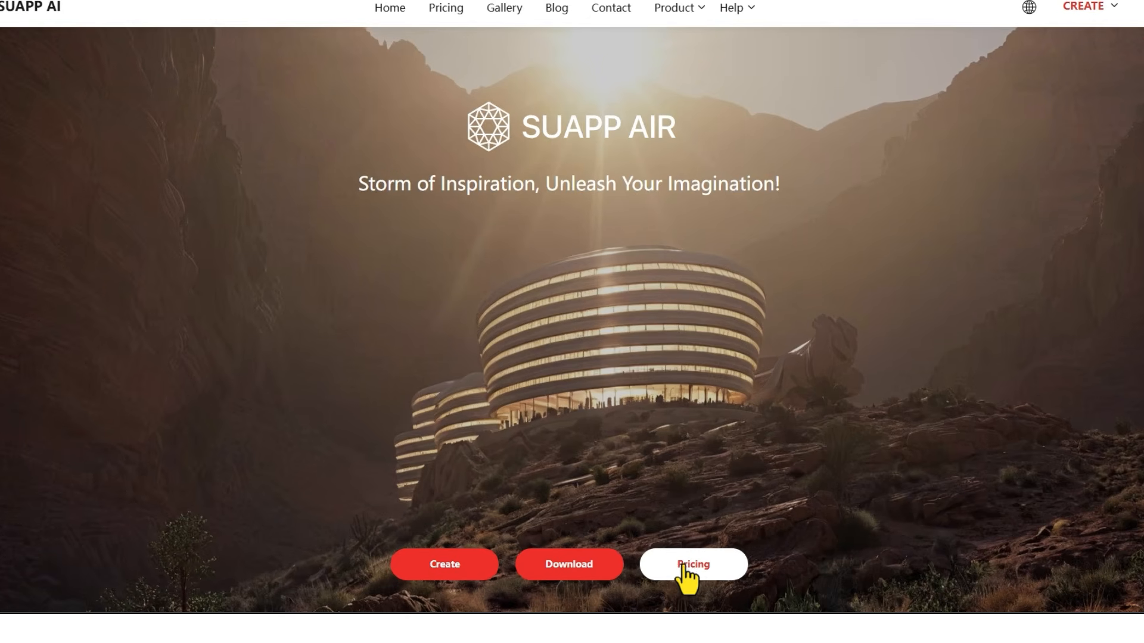
left_click(690, 563)
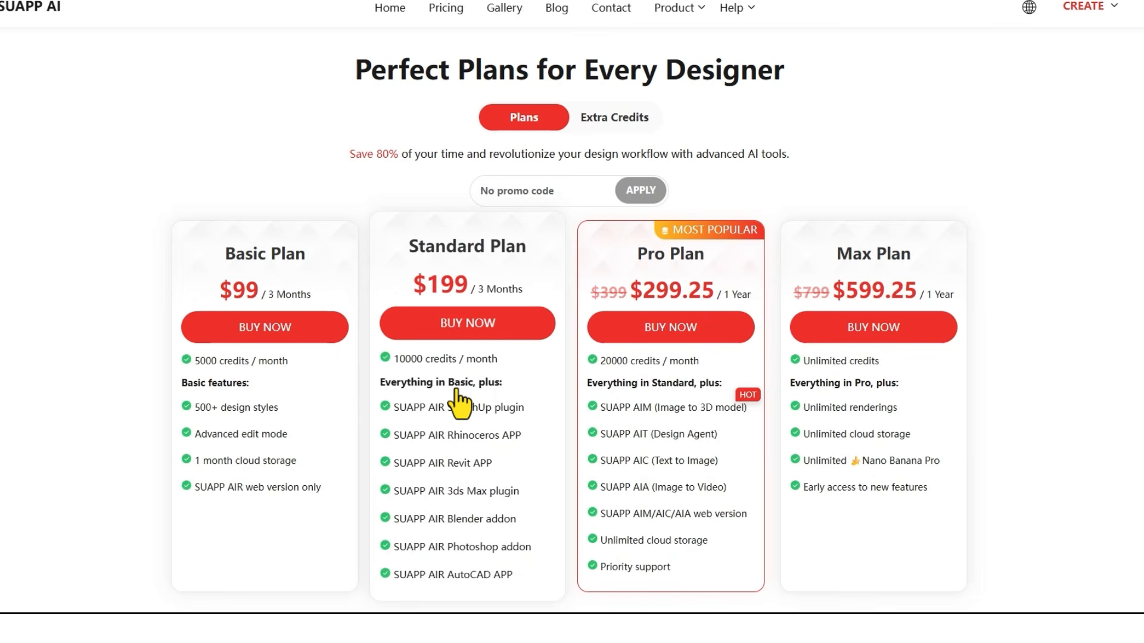
Review the Pro Plan features from SUAPP AIM, AIT, AIC and AIA to the web version, cloud storage and priority support.
left_click_drag(600, 408, 651, 407)
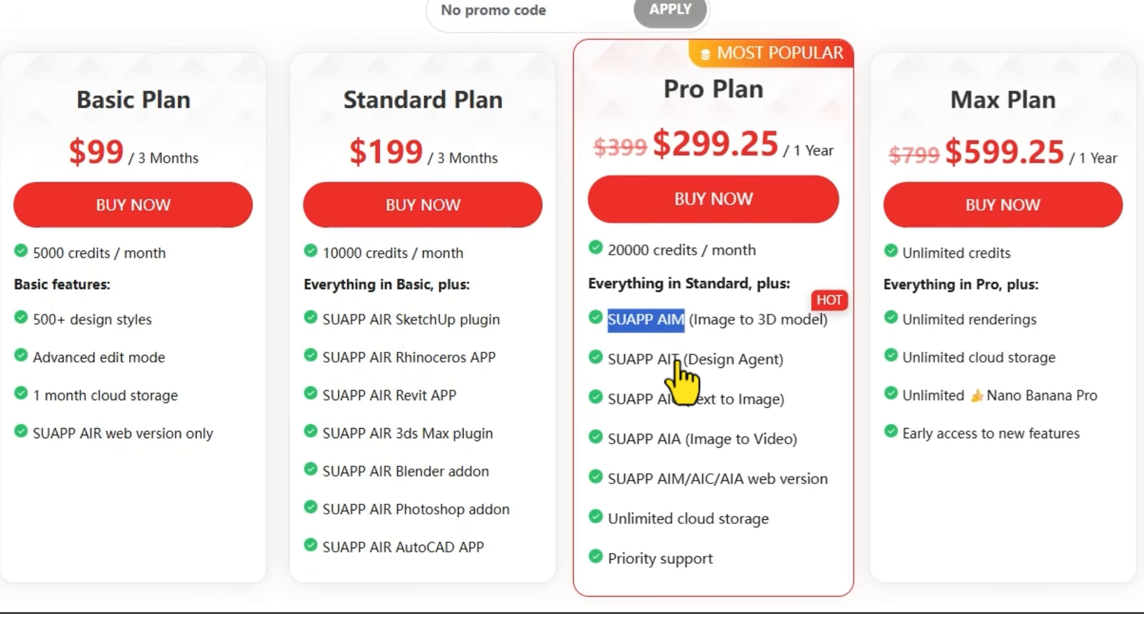
left_click_drag(678, 360, 607, 365)
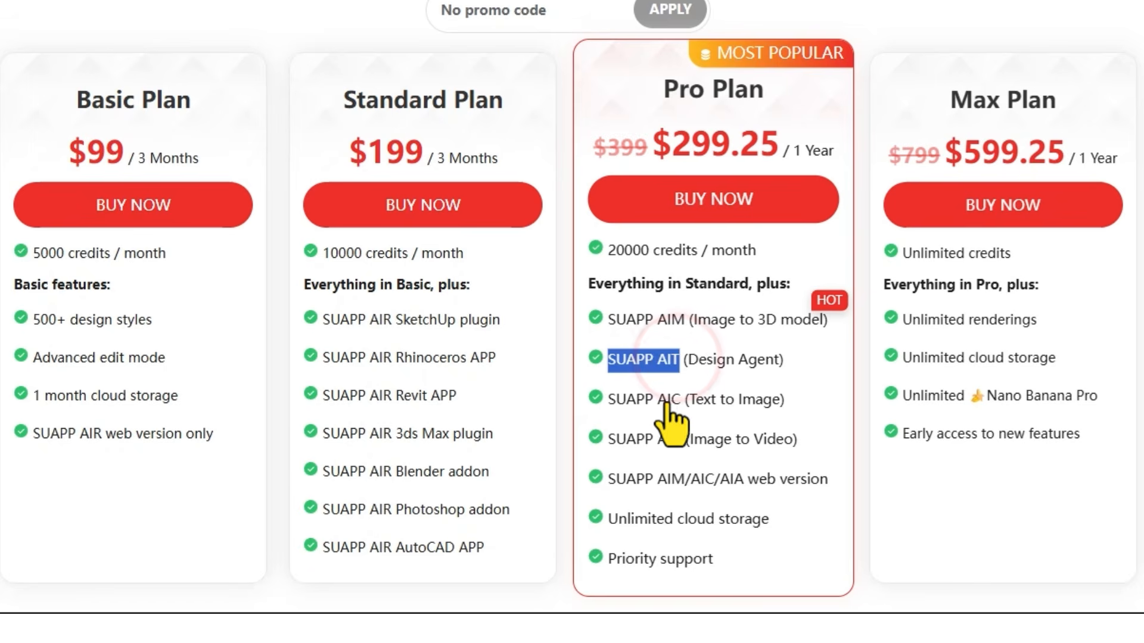
left_click_drag(681, 401, 607, 402)
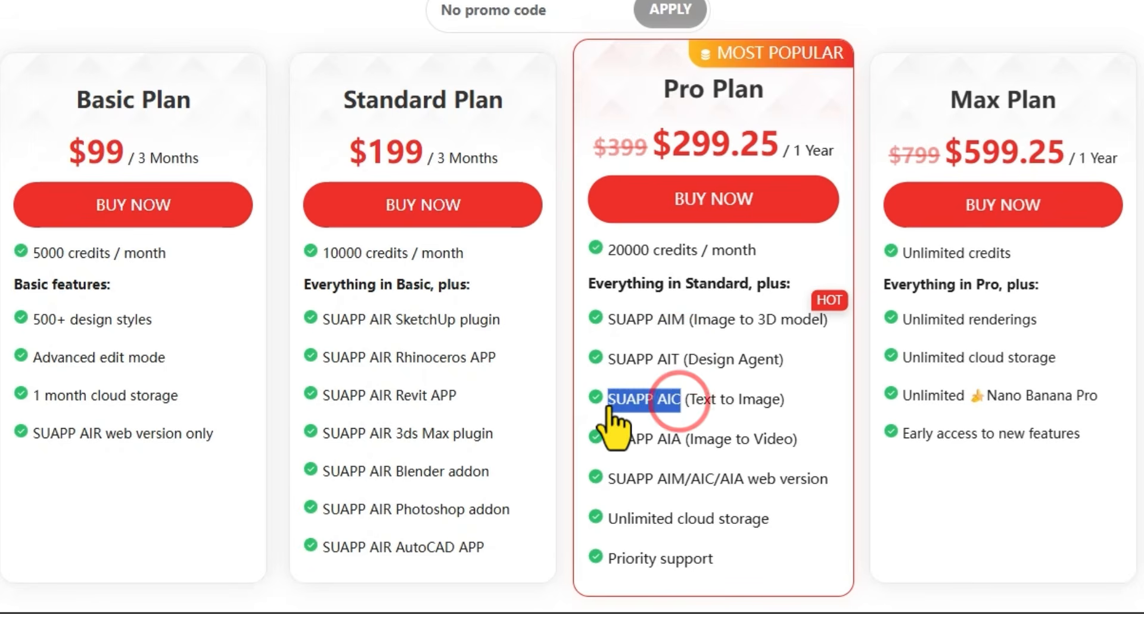
left_click_drag(684, 439, 607, 444)
left_click_drag(713, 480, 607, 481)
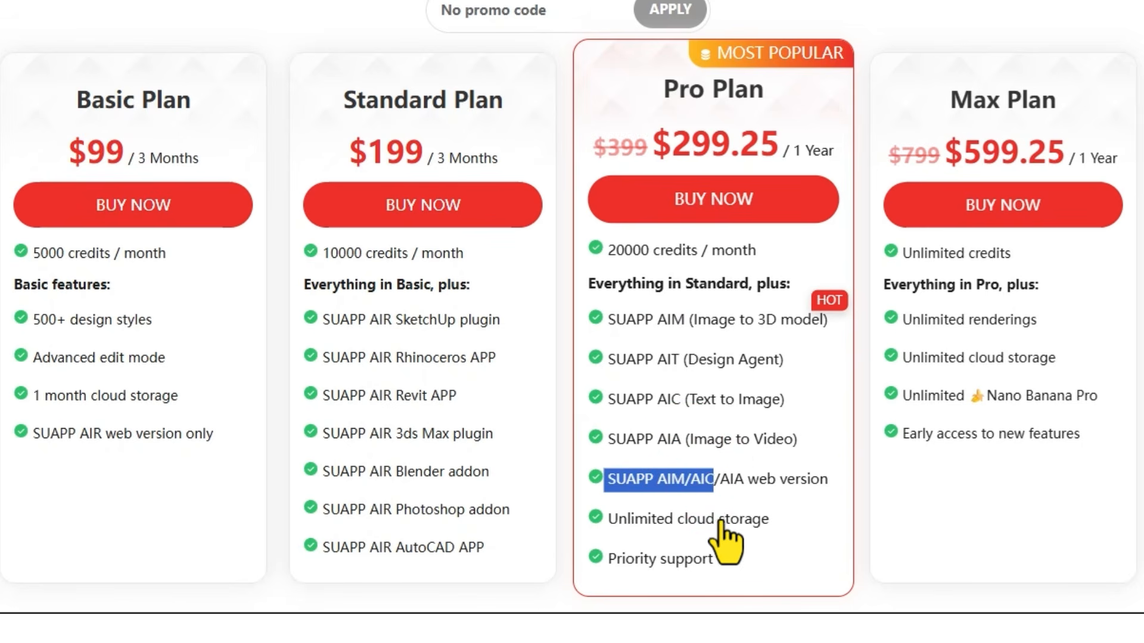
left_click_drag(761, 516, 655, 519)
left_click_drag(612, 519, 606, 520)
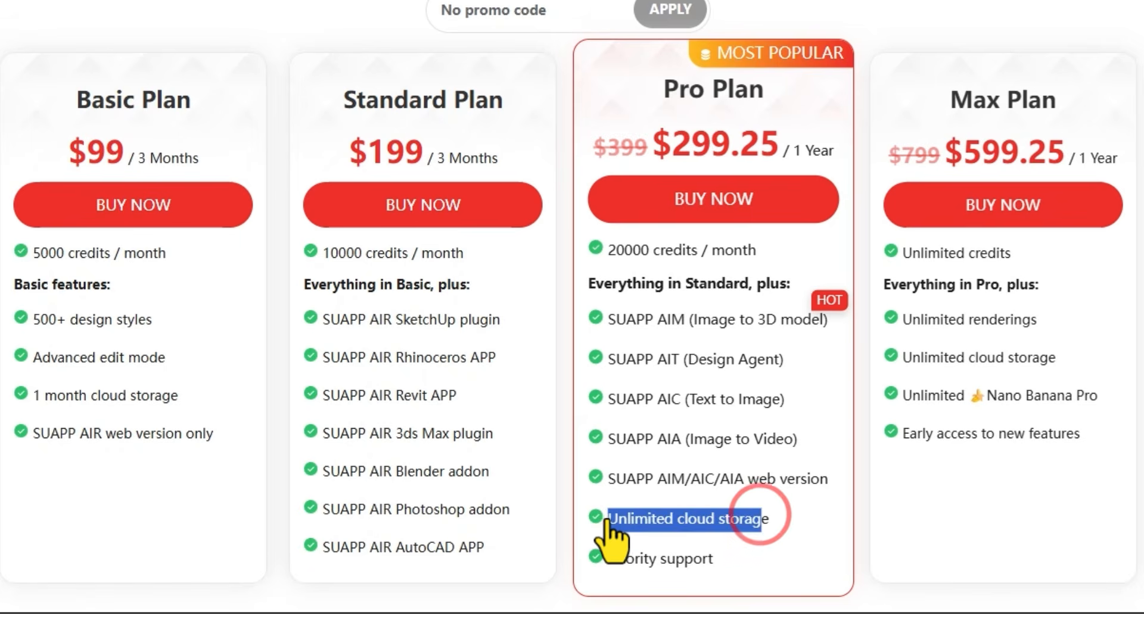
left_click(697, 562)
left_click_drag(712, 558, 612, 587)
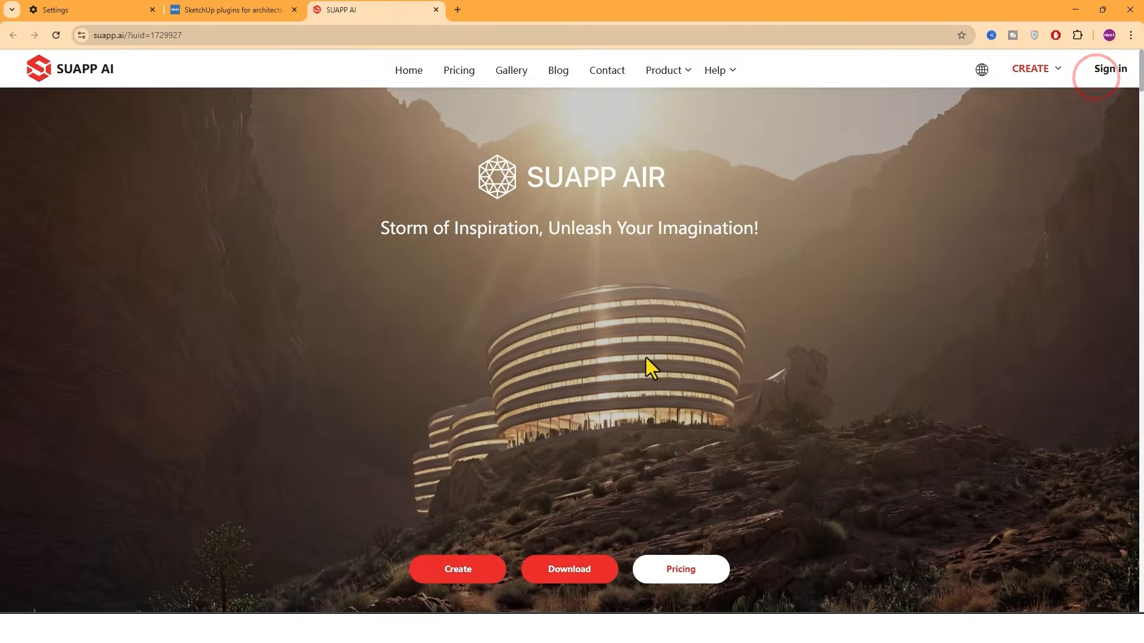
Open the SUAPP AI download options from the site's home page.
scroll(643, 363, "down", 4)
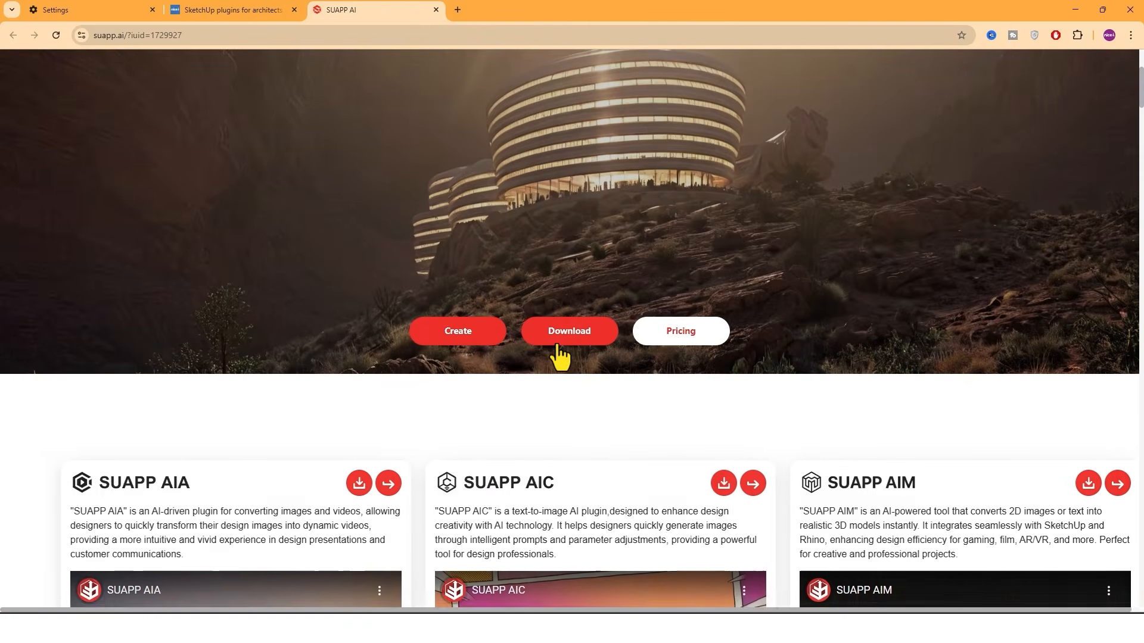
left_click(566, 338)
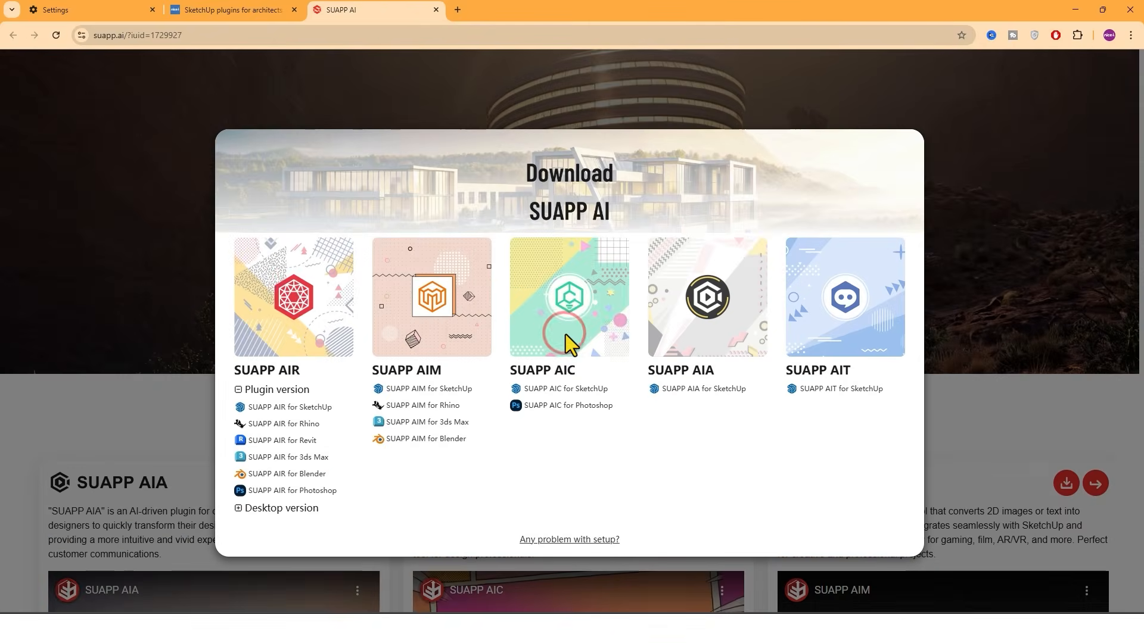